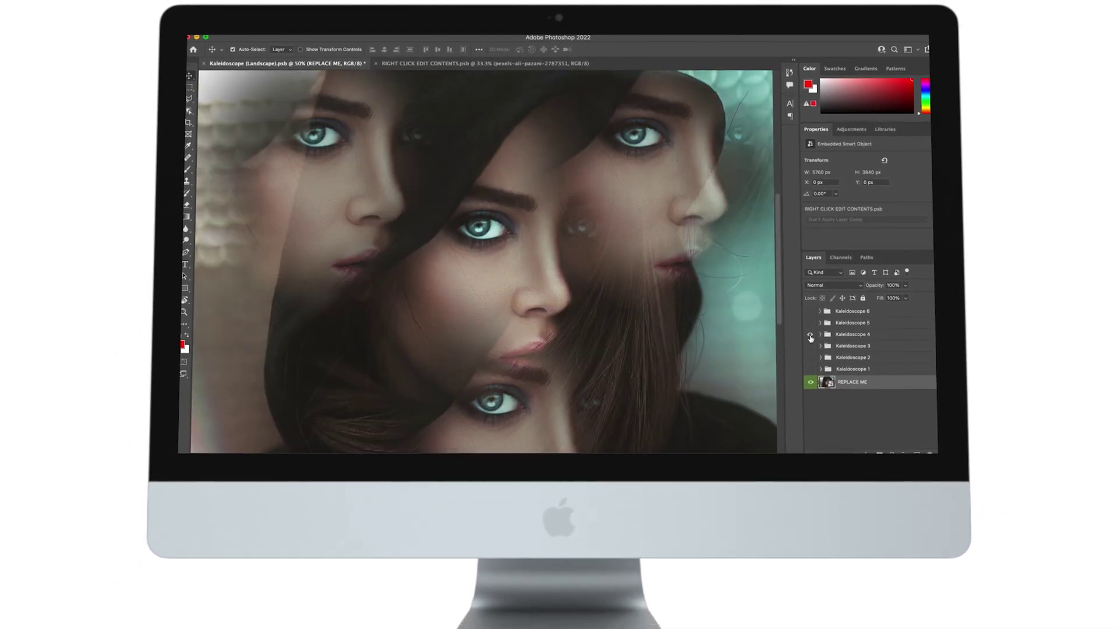
Step: Hide the Kaleidoscope 1 group and show Kaleidoscope 5 on the portrait
left_click(826, 337)
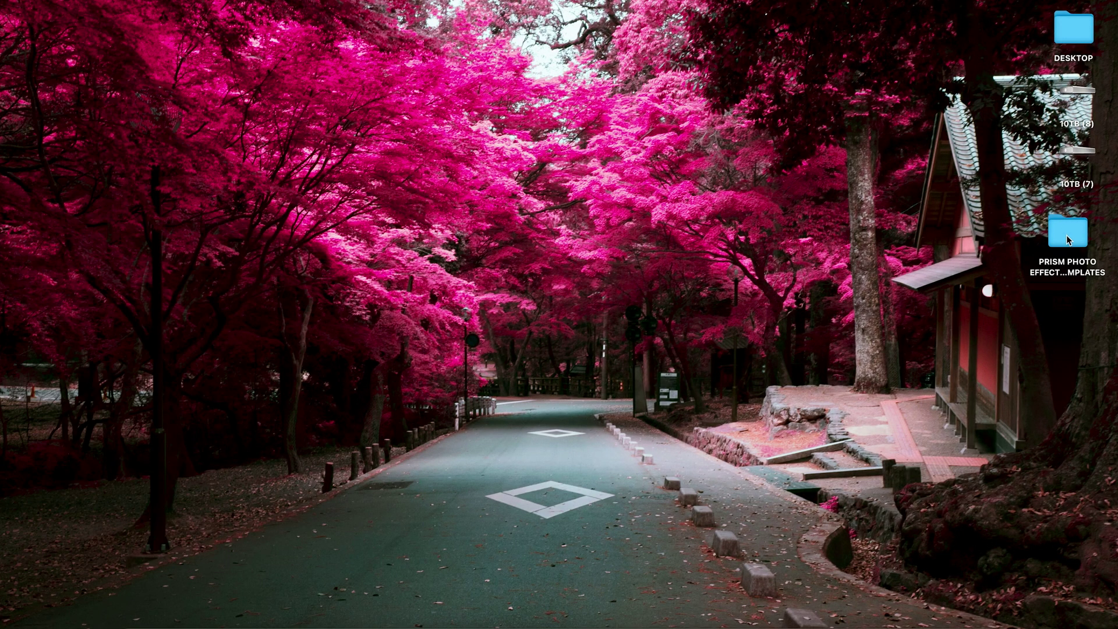
Step: Open the PRISM PHOTO EFFECTS templates folder and move its window up-left, enlarged
left_click(1068, 236)
double_click(1068, 235)
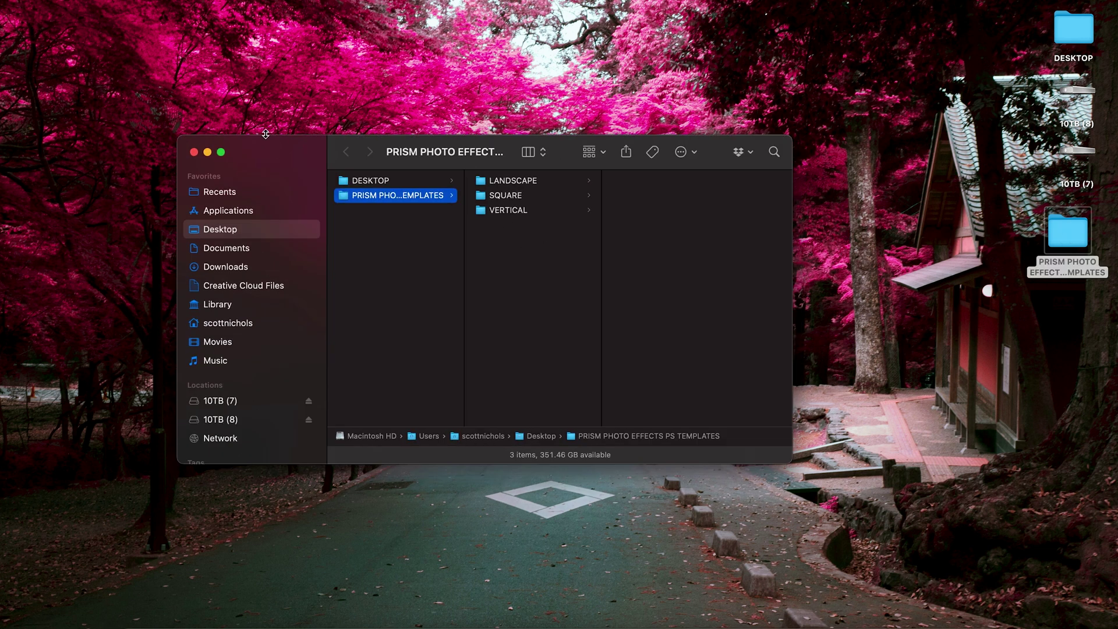
left_click_drag(266, 134, 137, 45)
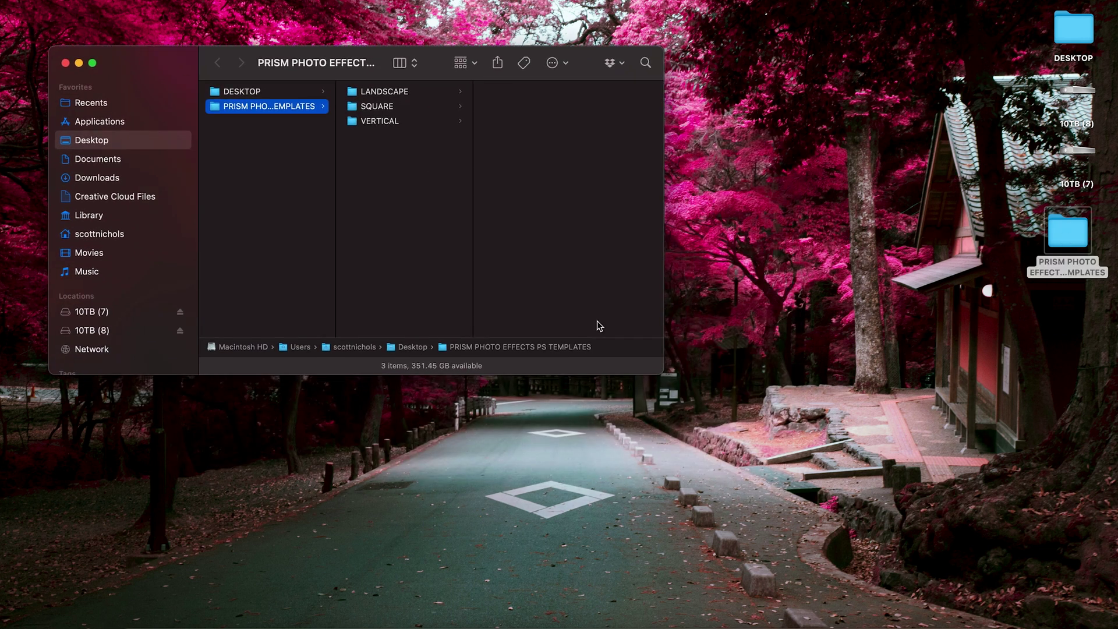
left_click_drag(684, 403, 929, 531)
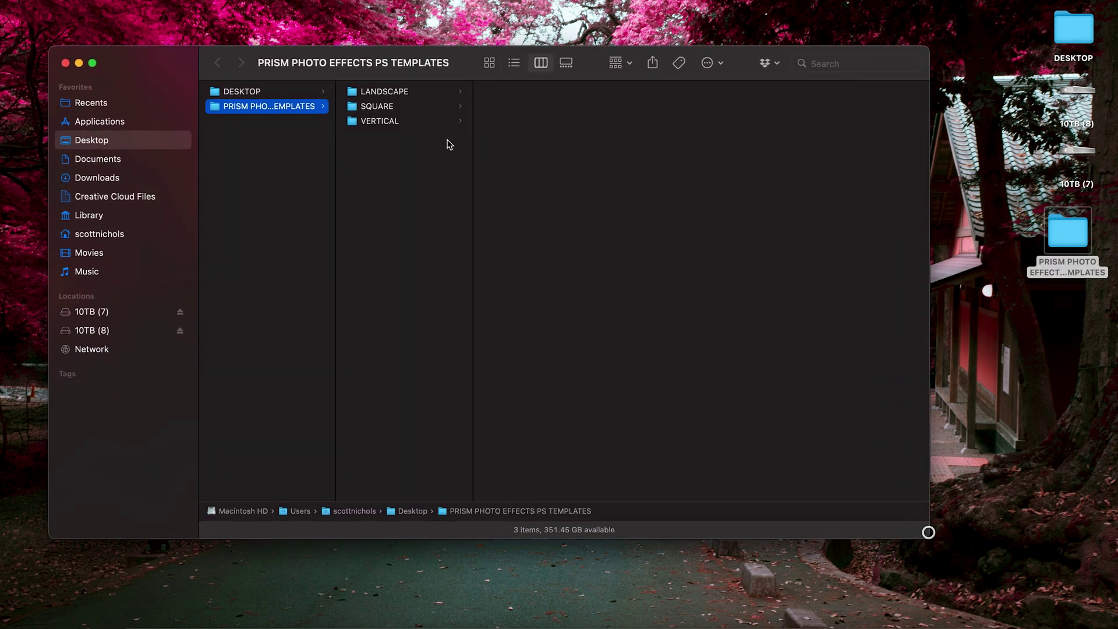
Step: Browse the LANDSCAPE, SQUARE and VERTICAL template folders, widening columns to show full names
left_click(405, 93)
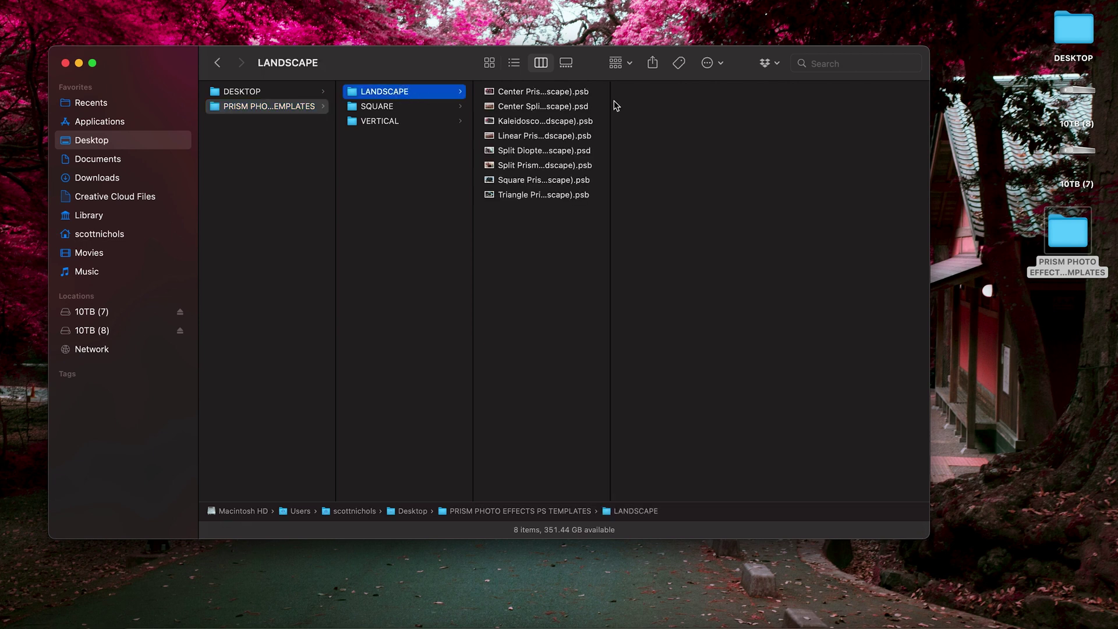
left_click_drag(612, 101, 649, 105)
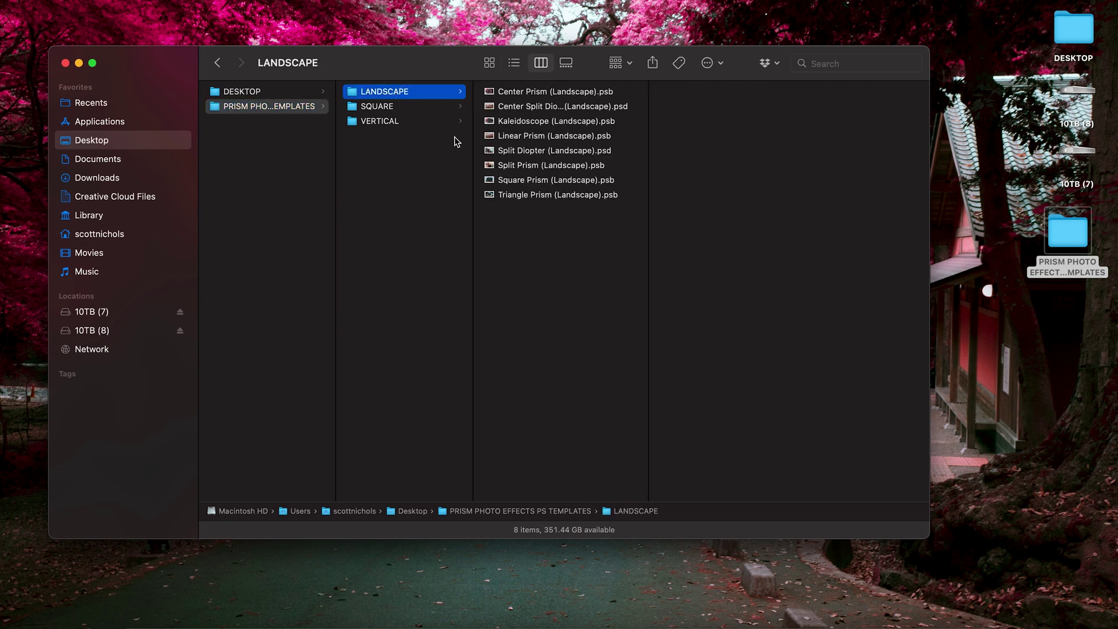
left_click(410, 110)
left_click(382, 125)
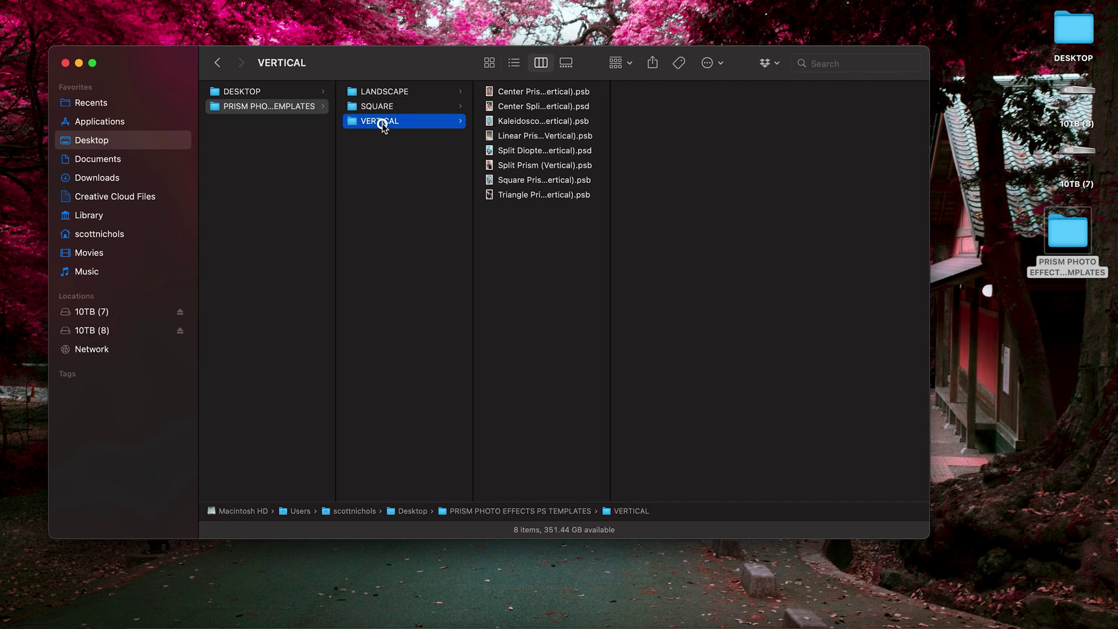
left_click(393, 93)
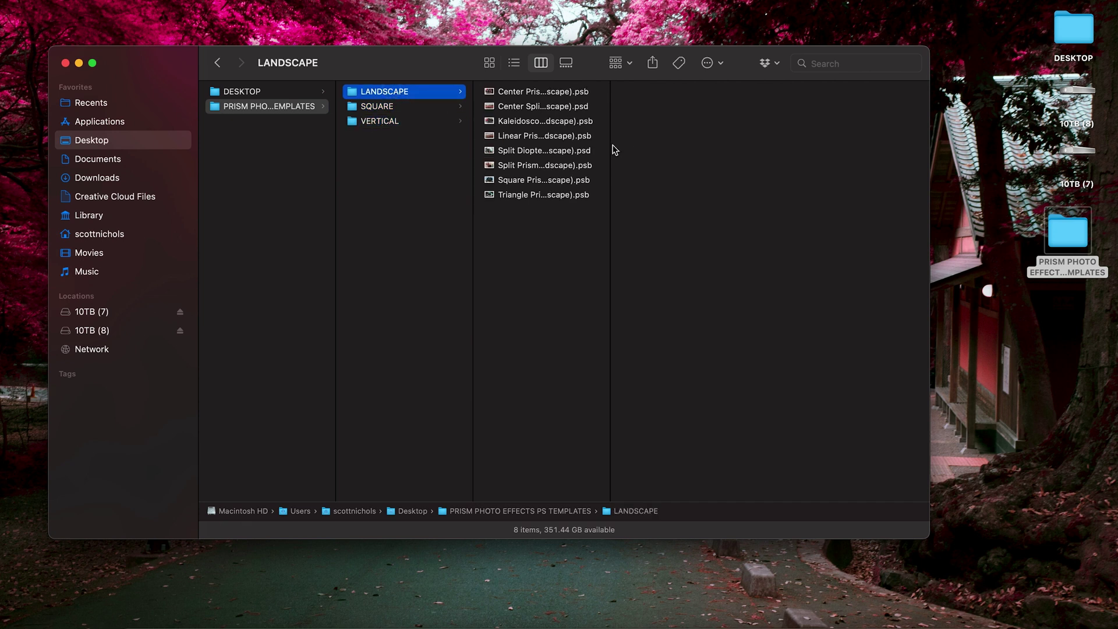
left_click_drag(610, 145, 674, 149)
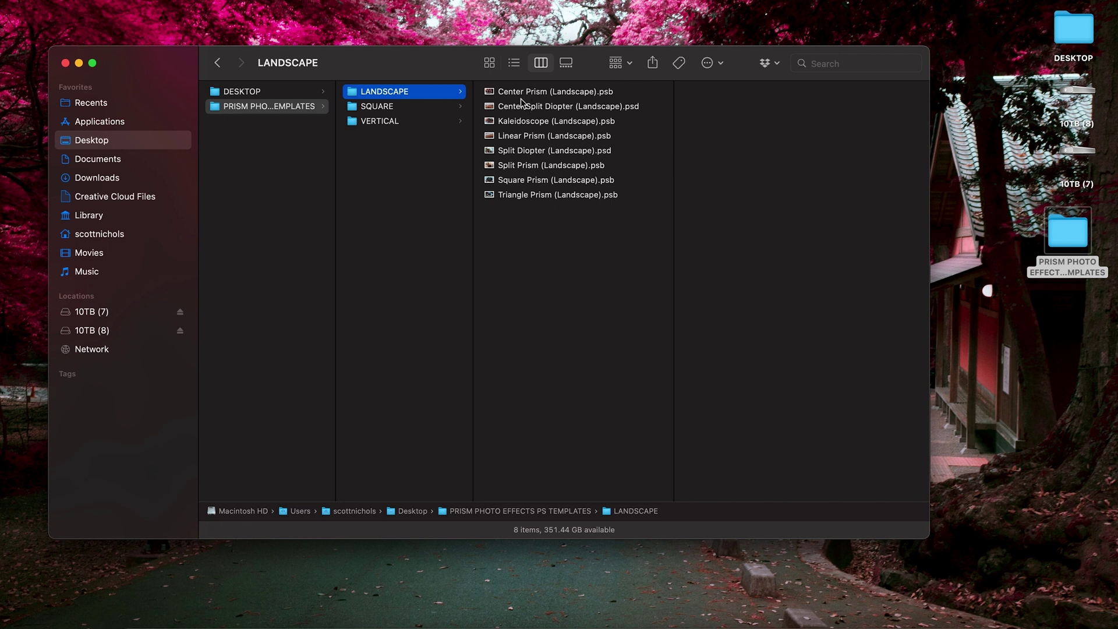
left_click(437, 106)
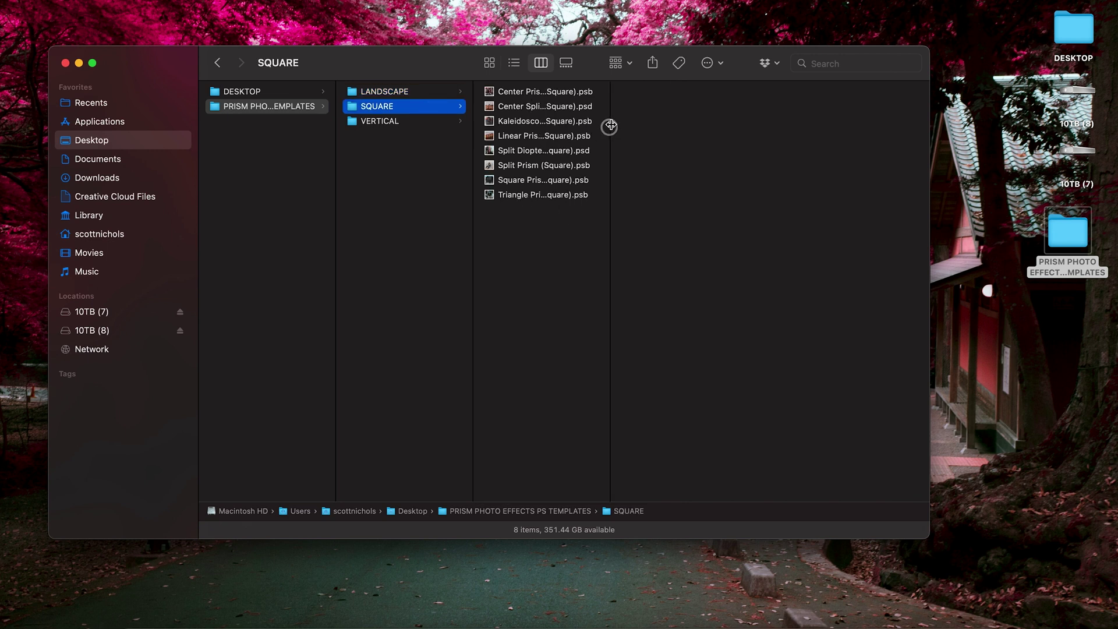
left_click_drag(610, 127, 656, 125)
left_click(417, 121)
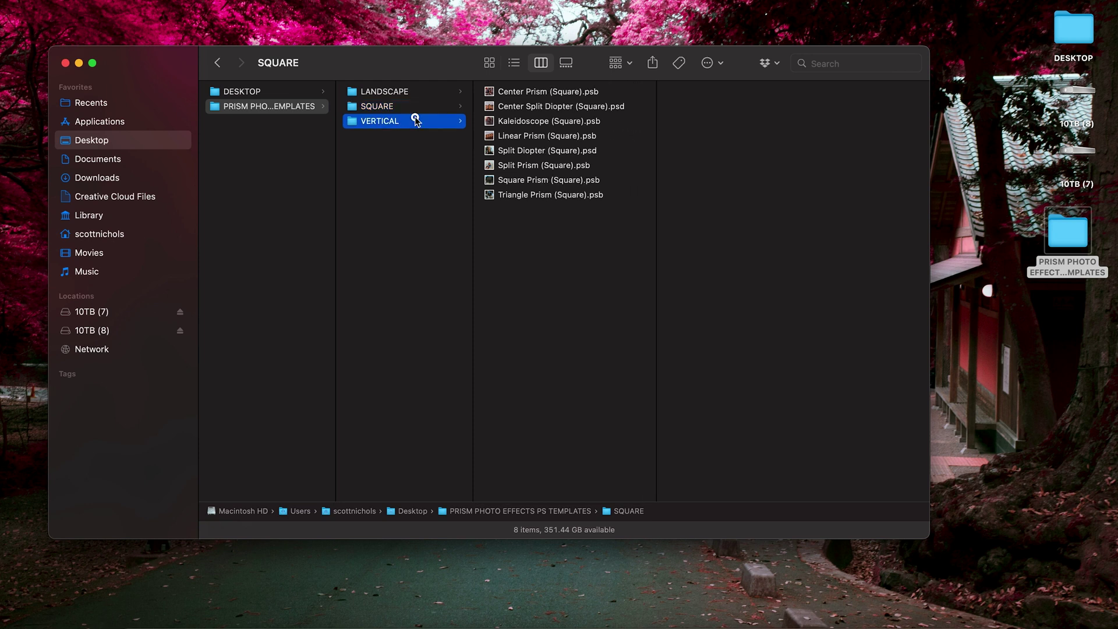
Step: Compare the folders again, then open Kaleidoscope (Landscape).psb from LANDSCAPE
left_click(414, 106)
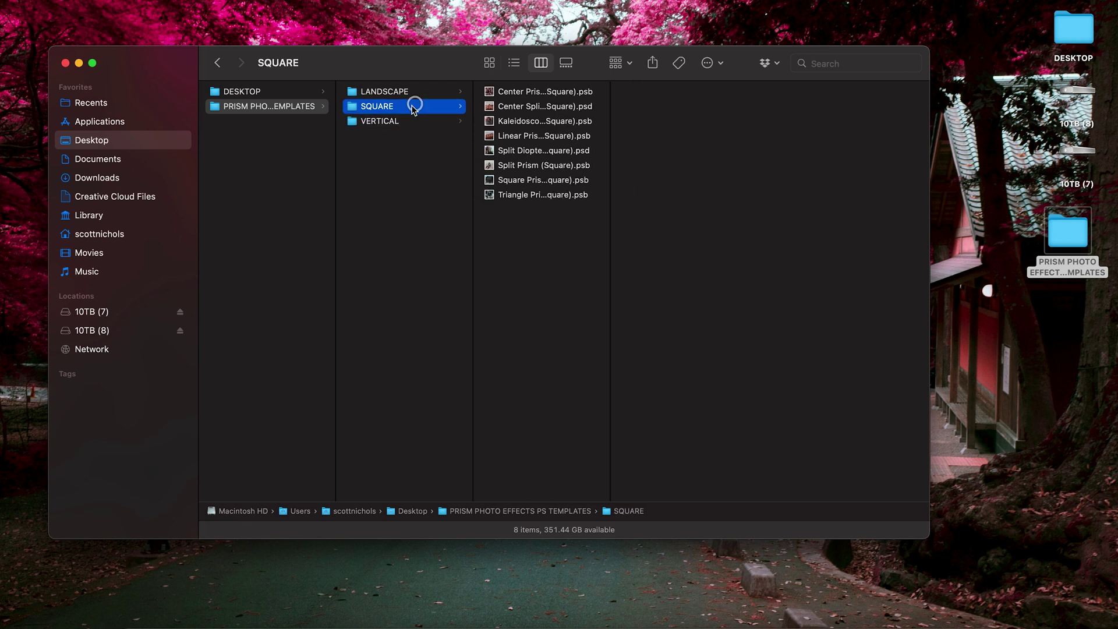
left_click(383, 123)
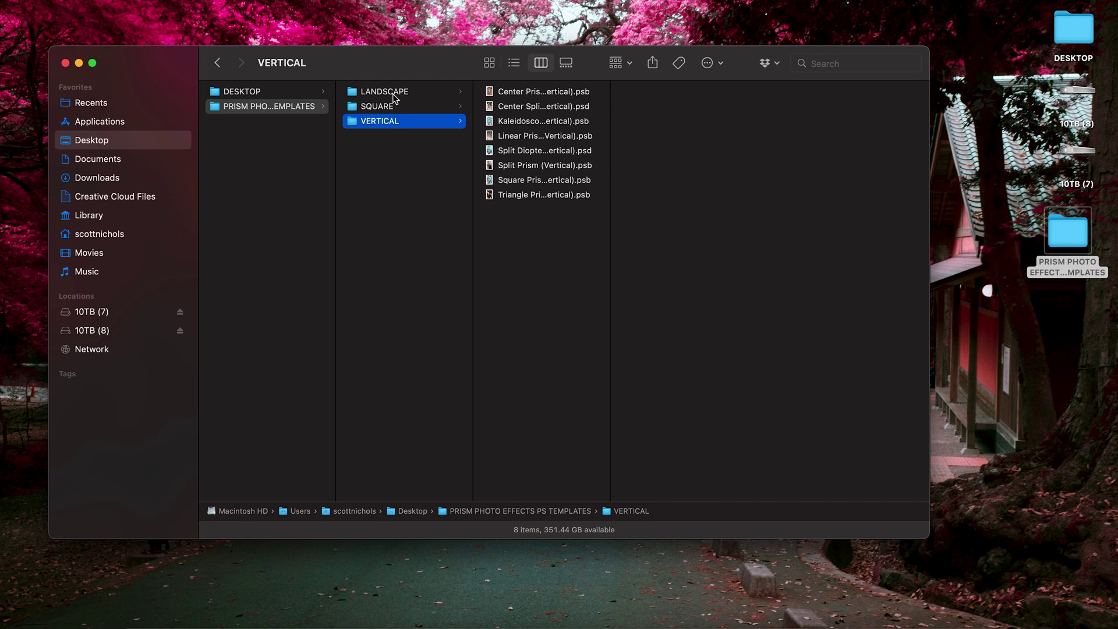
left_click(393, 94)
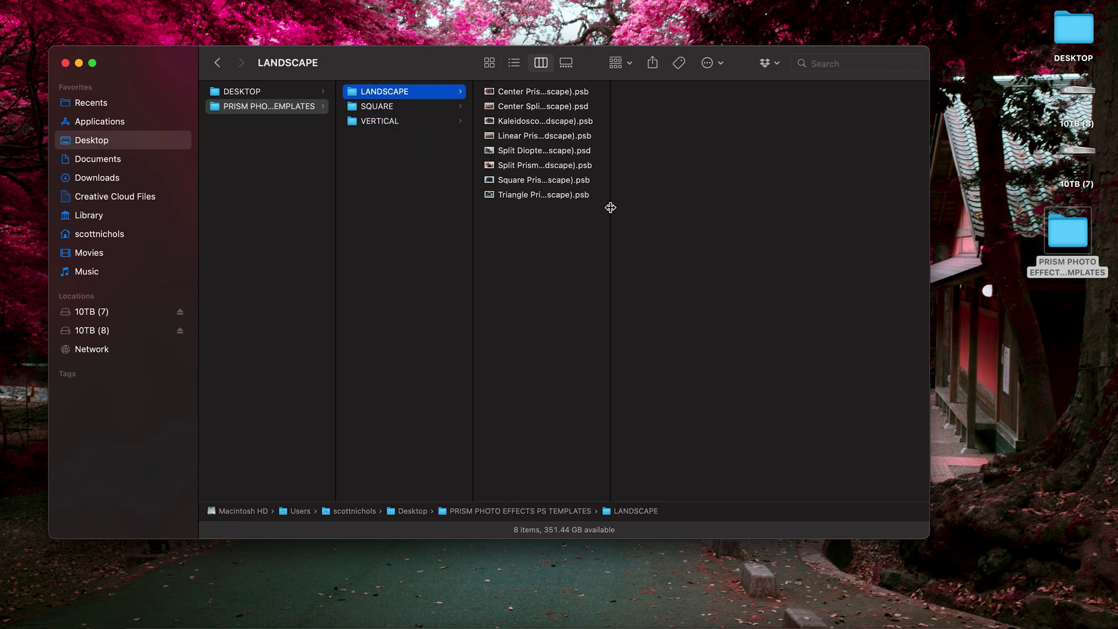
left_click(394, 124)
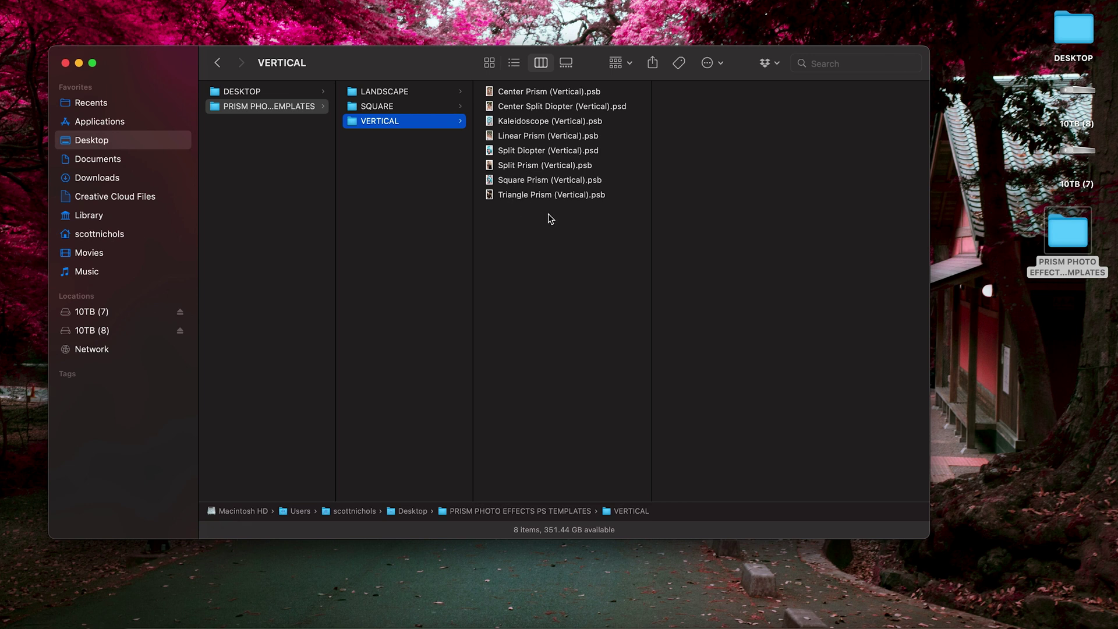
left_click(418, 92)
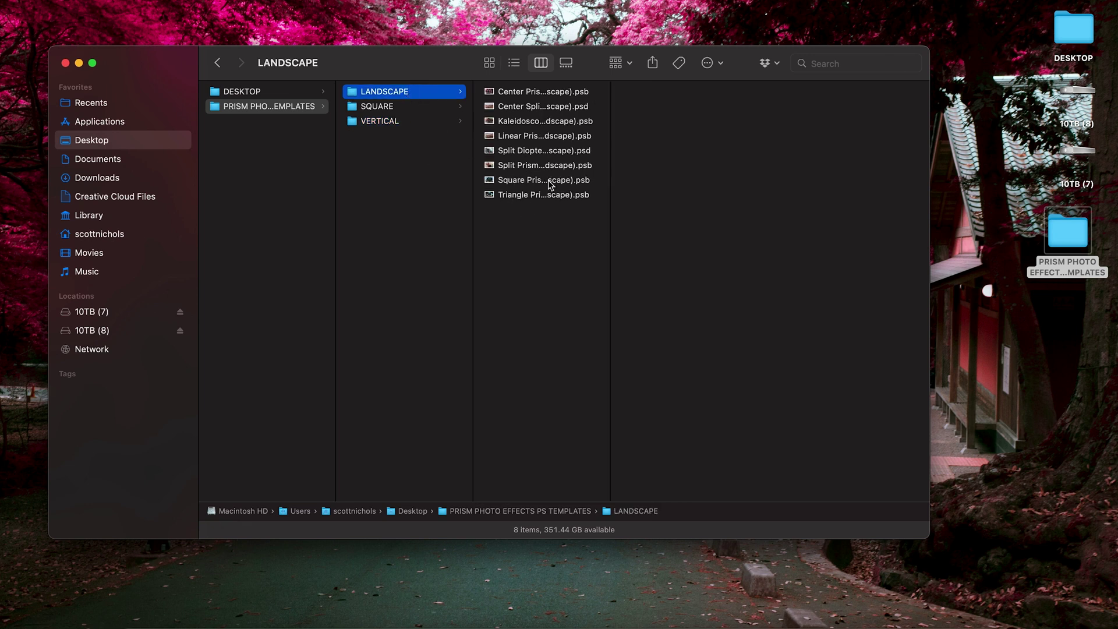
left_click_drag(609, 161, 668, 161)
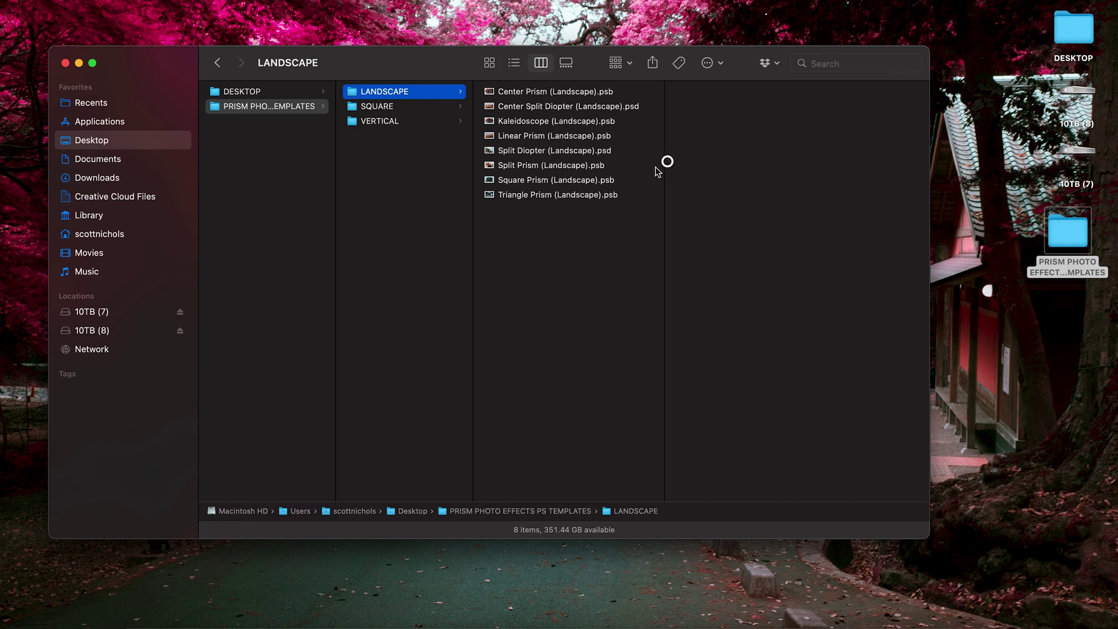
double_click(493, 126)
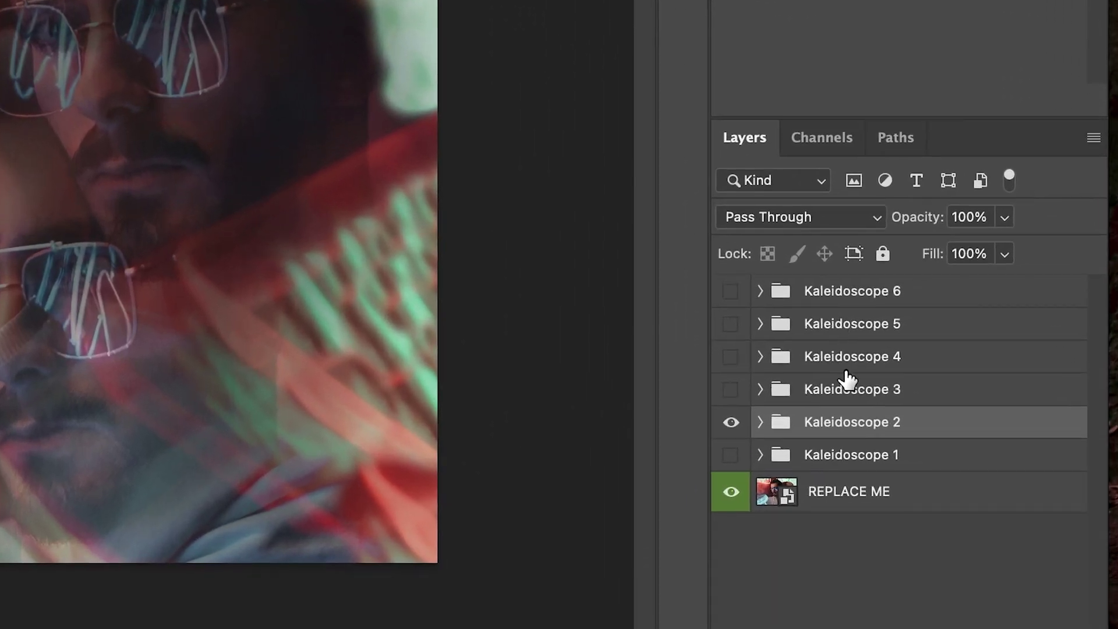
Step: Hide Kaleidoscope 2 and preview Kaleidoscope 1, 3 and 4 in turn
left_click(730, 422)
left_click(731, 454)
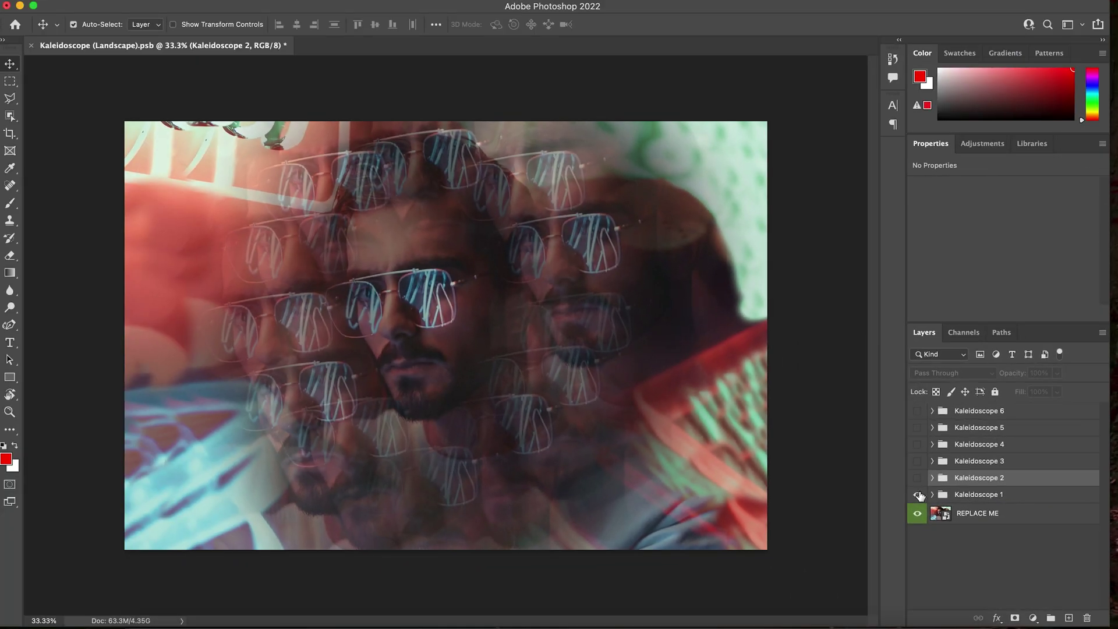
left_click(731, 454)
left_click(917, 461)
left_click(917, 462)
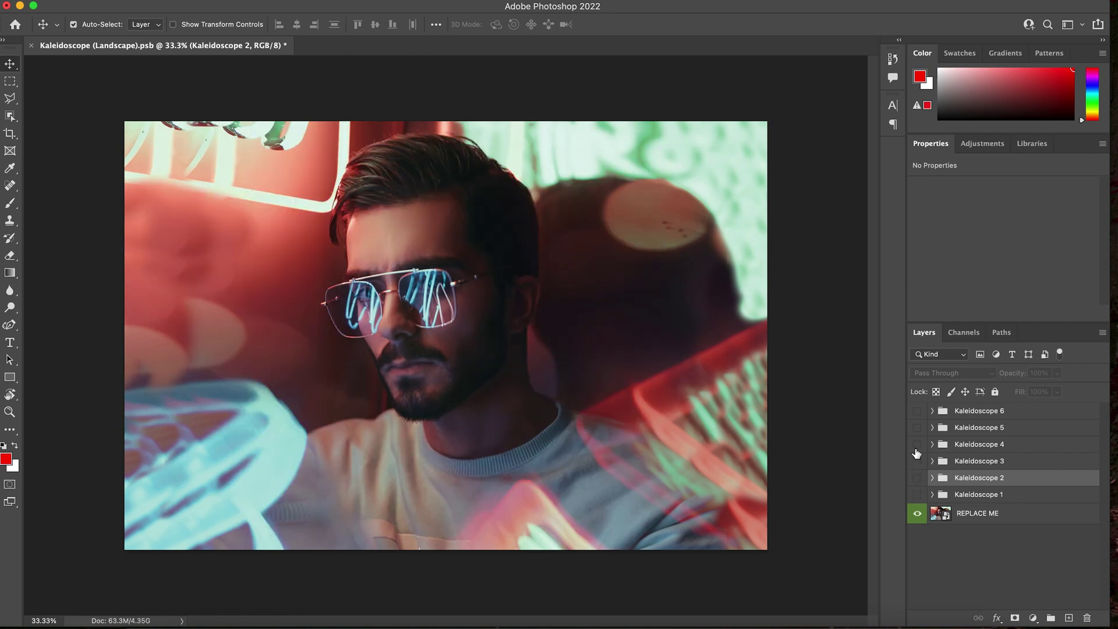
left_click(917, 445)
left_click(917, 445)
Step: Preview Kaleidoscope 5, leave Kaleidoscope 6 on, and edit the REPLACE ME smart object's contents
left_click(917, 428)
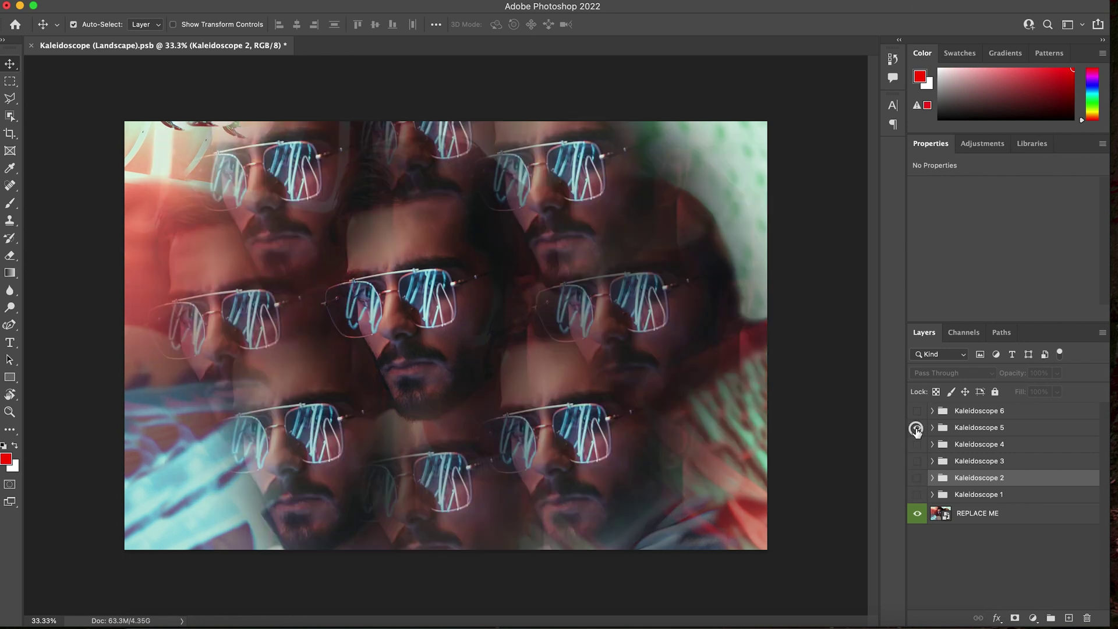
left_click(917, 427)
left_click(917, 410)
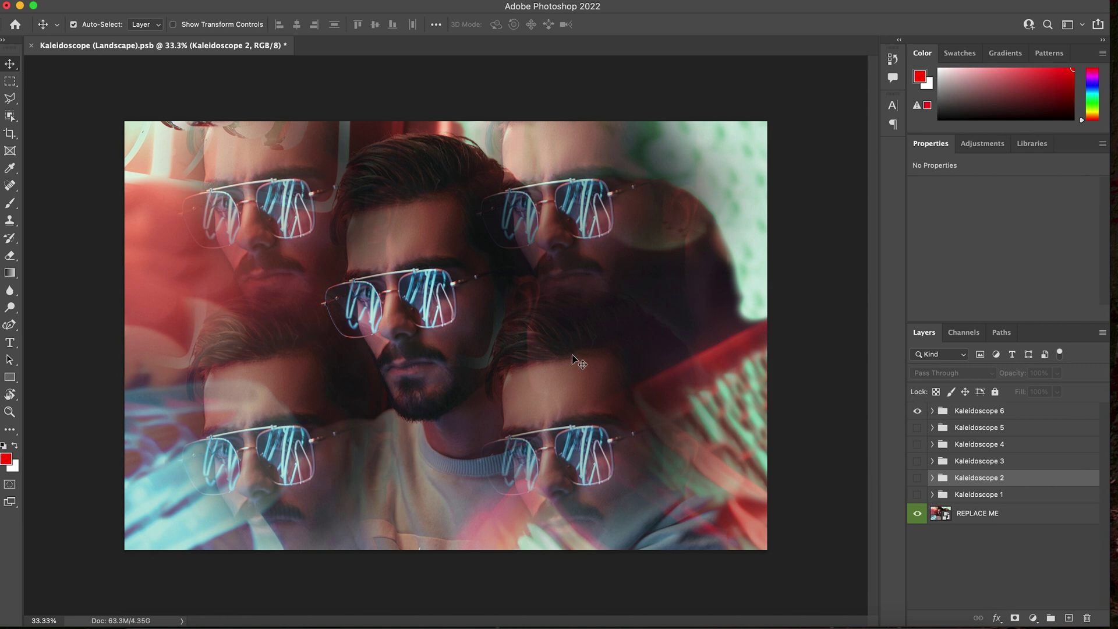
double_click(941, 514)
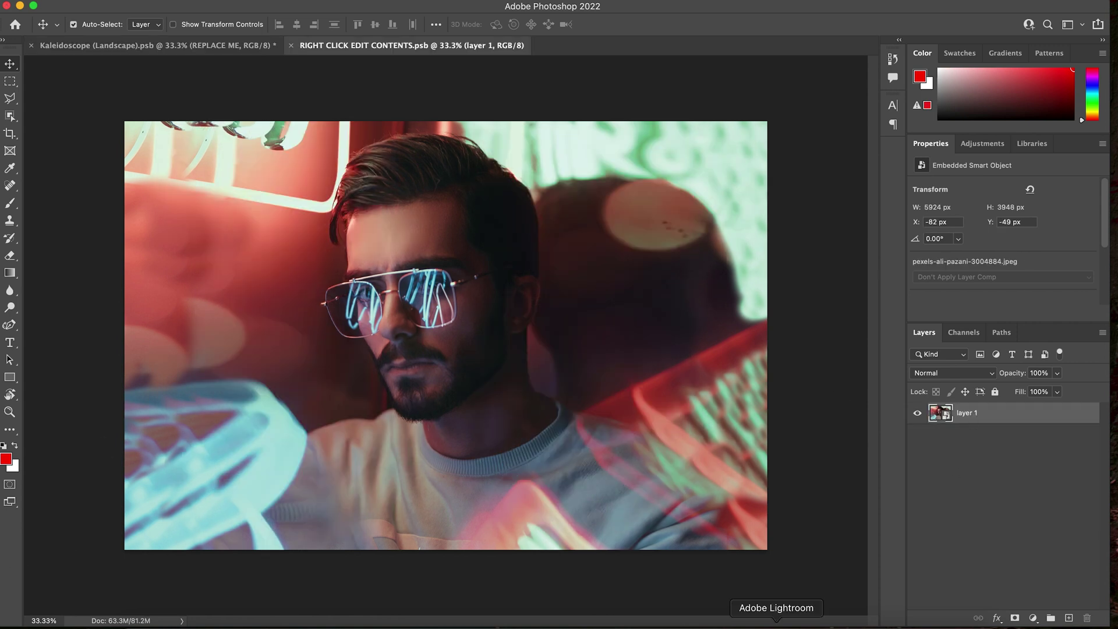
Step: Place the hooded woman portrait from the PORTRAITS folder onto the canvas
left_click(931, 612)
left_click(924, 517)
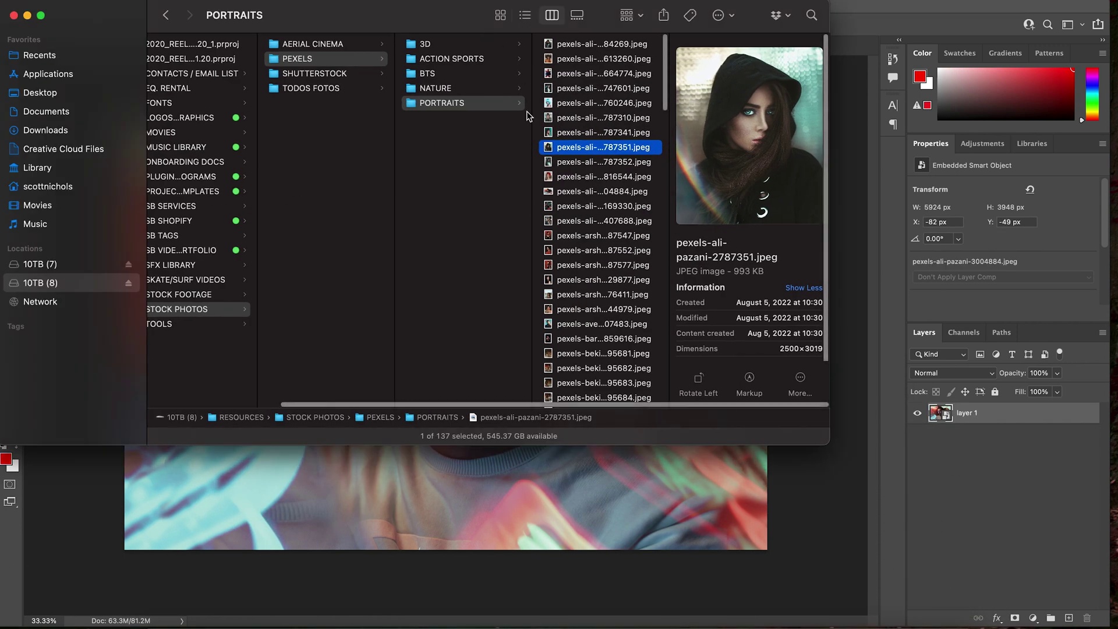
left_click_drag(553, 148, 445, 529)
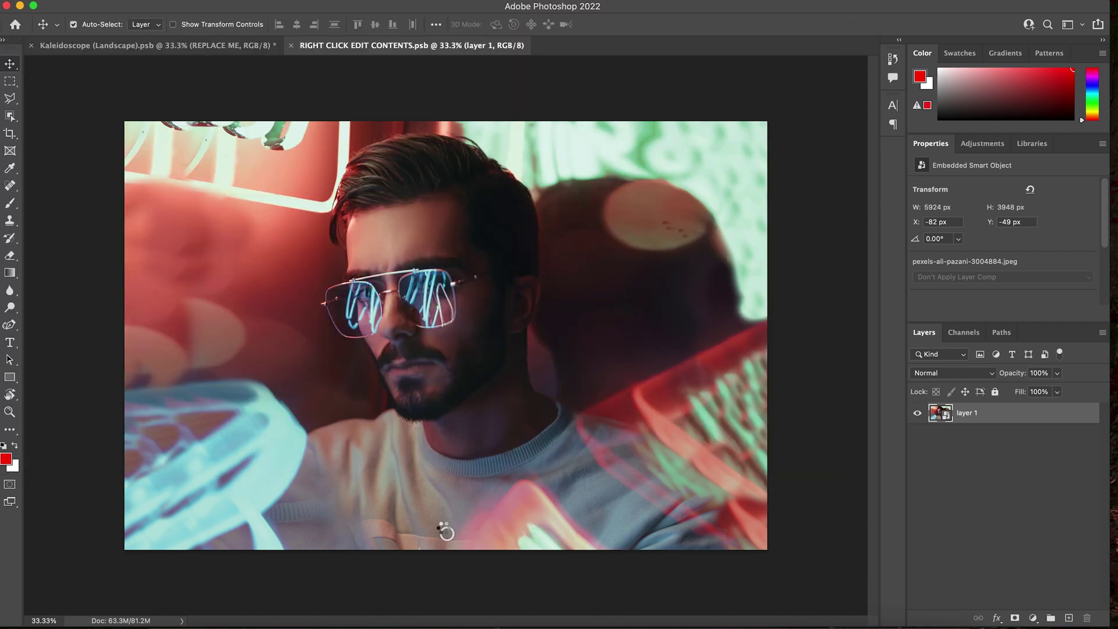
Step: Scale the portrait to about 71%, move it down to centre the face, and save
left_click_drag(619, 335, 770, 336)
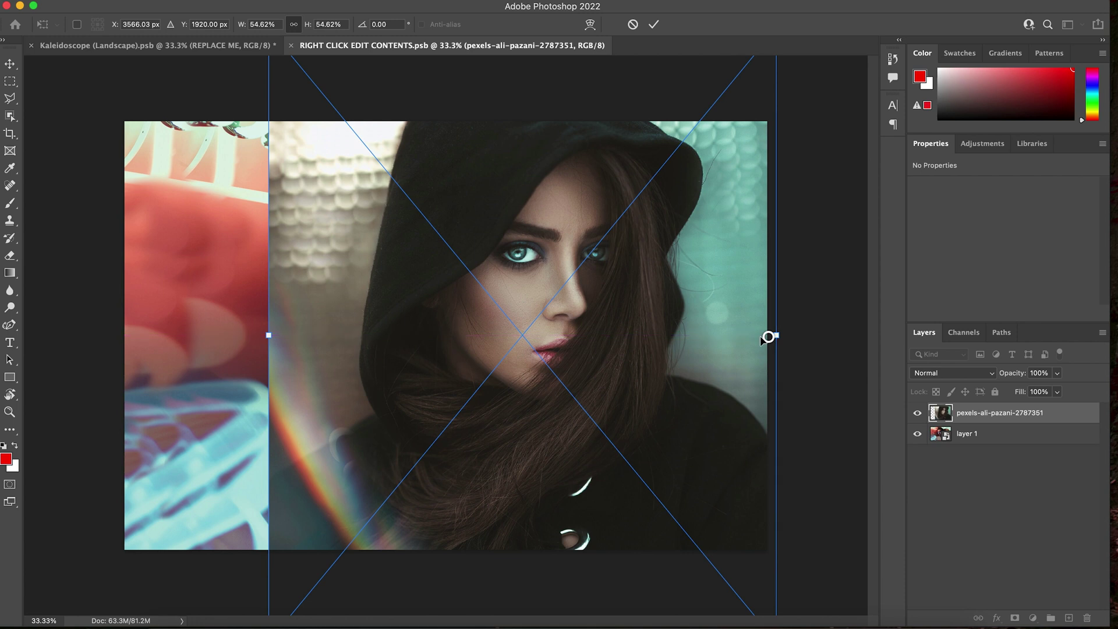
left_click_drag(263, 335, 115, 337)
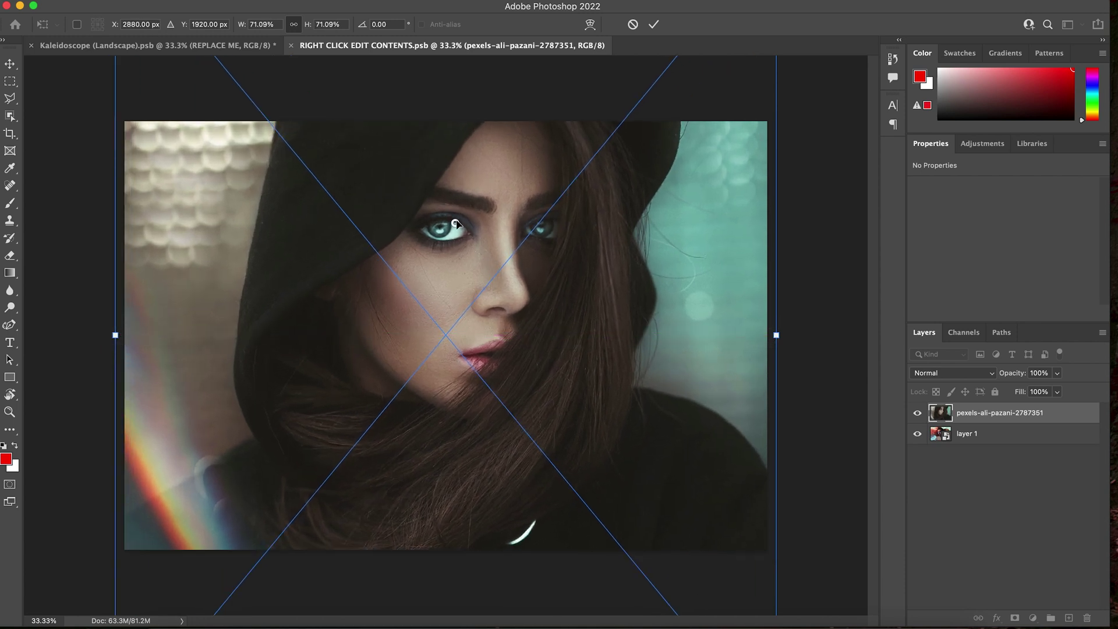
left_click_drag(461, 212, 461, 293)
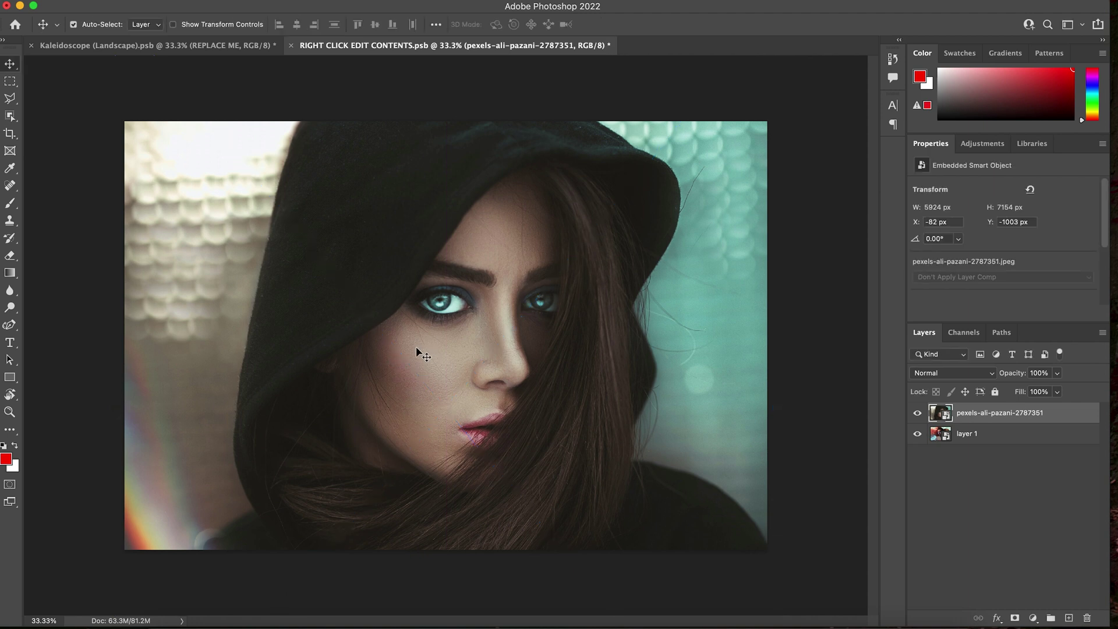
key("super+s")
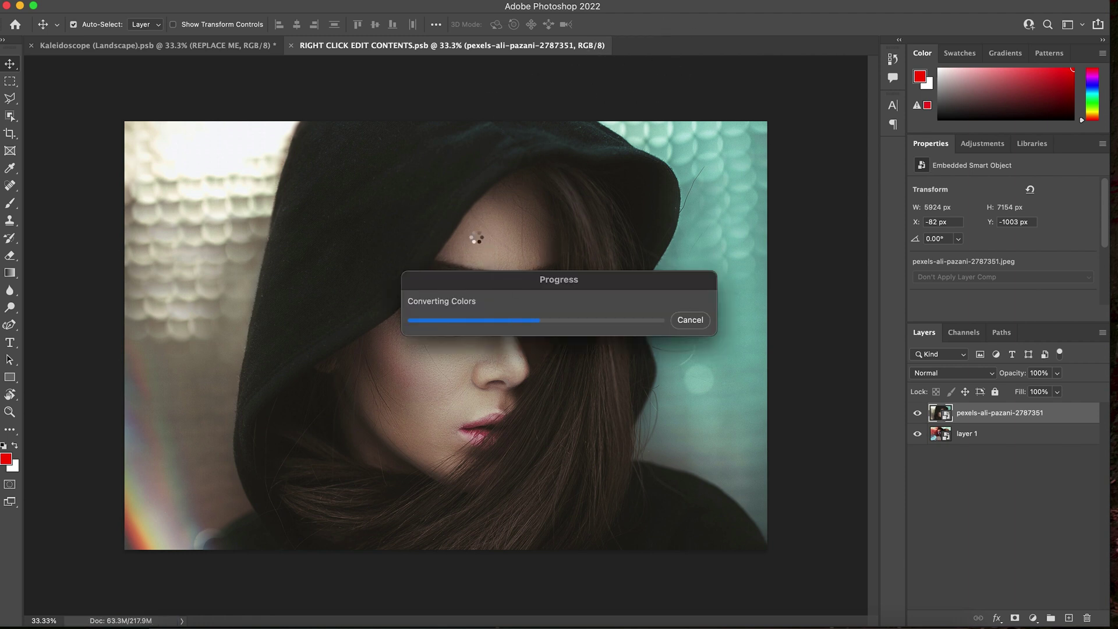
Step: Back in the kaleidoscope template, preview Kaleidoscope 6 through 2, leaving only Kaleidoscope 1 visible
left_click(201, 46)
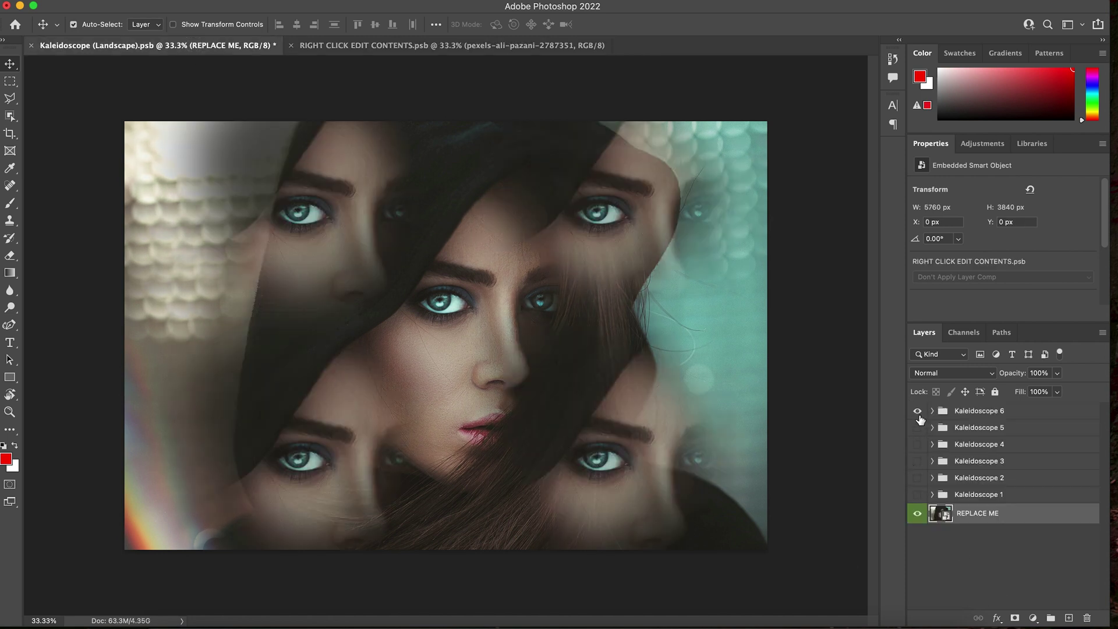
left_click(918, 413)
left_click(917, 429)
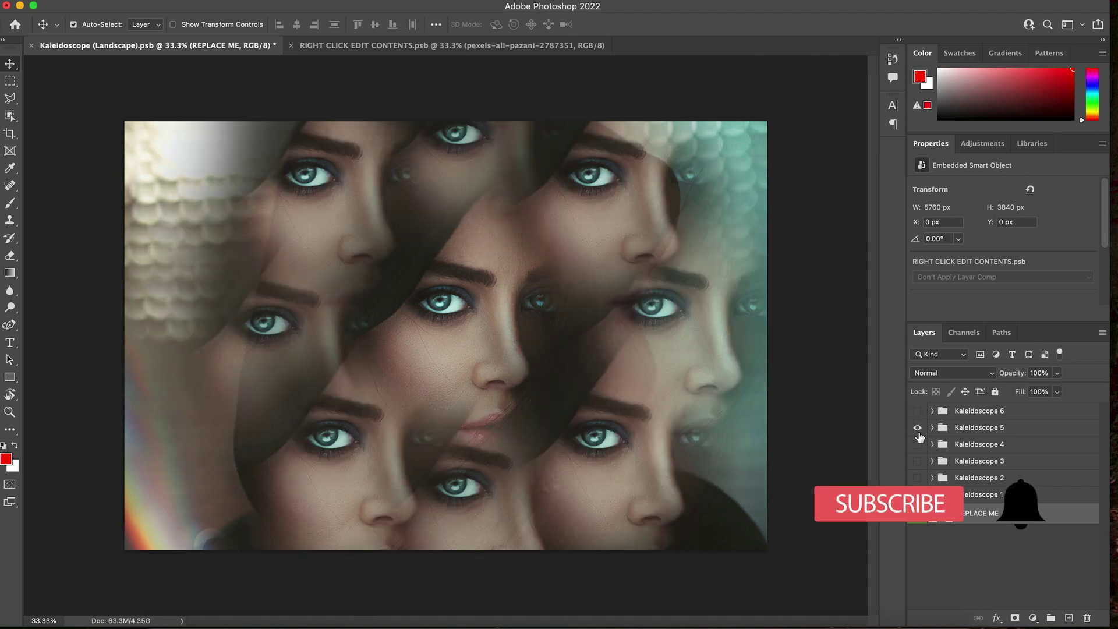
left_click(917, 429)
left_click(917, 445)
left_click(916, 444)
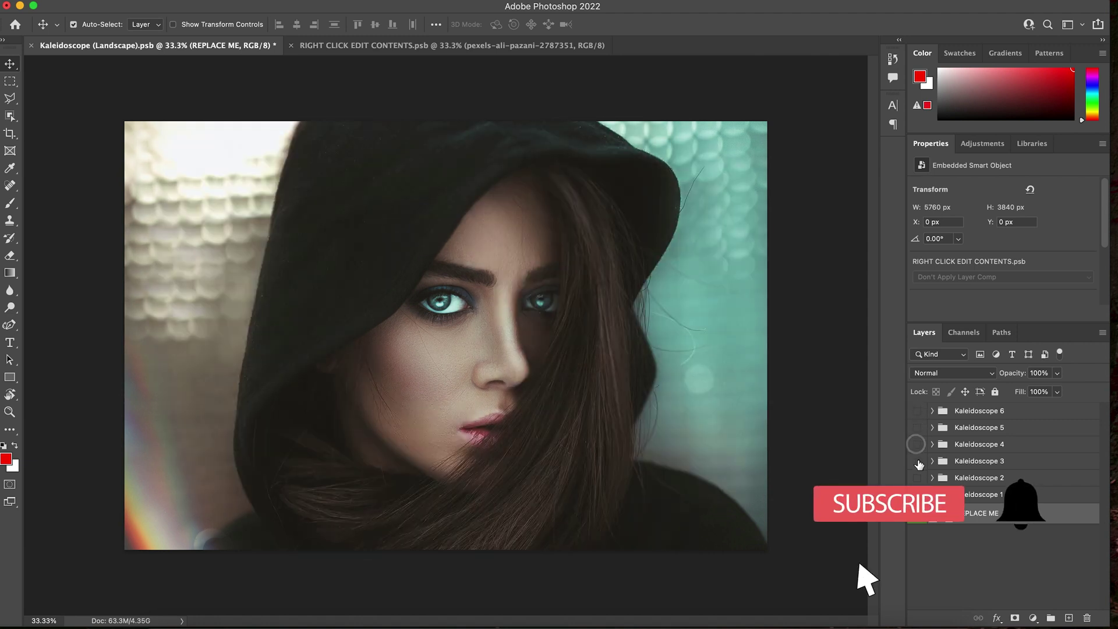
left_click(917, 460)
left_click(918, 461)
left_click(918, 478)
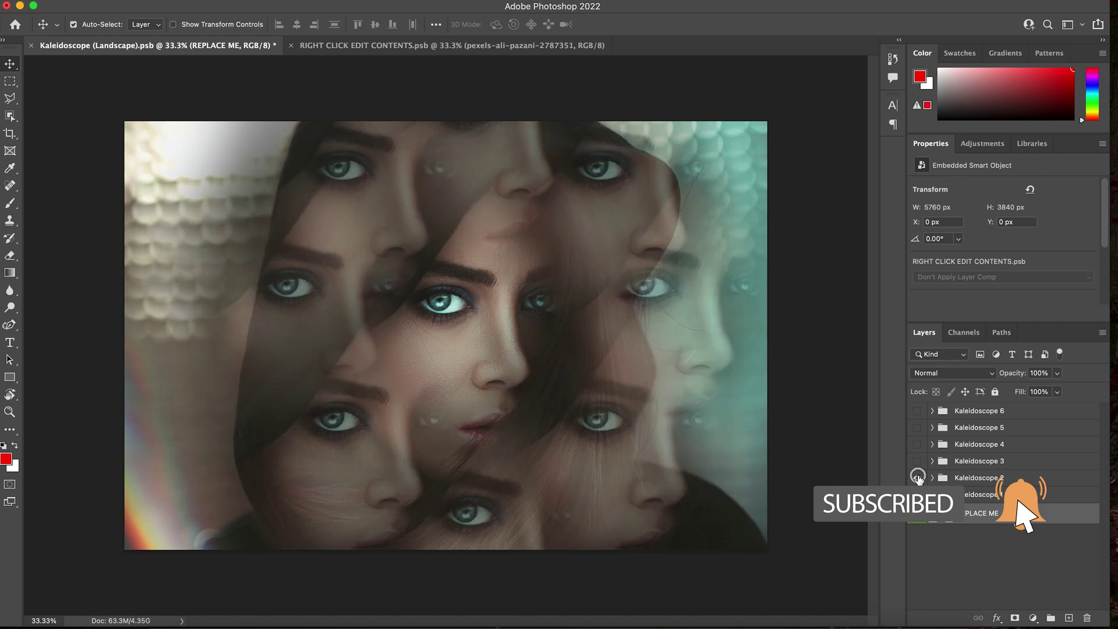
left_click(918, 478)
left_click(917, 494)
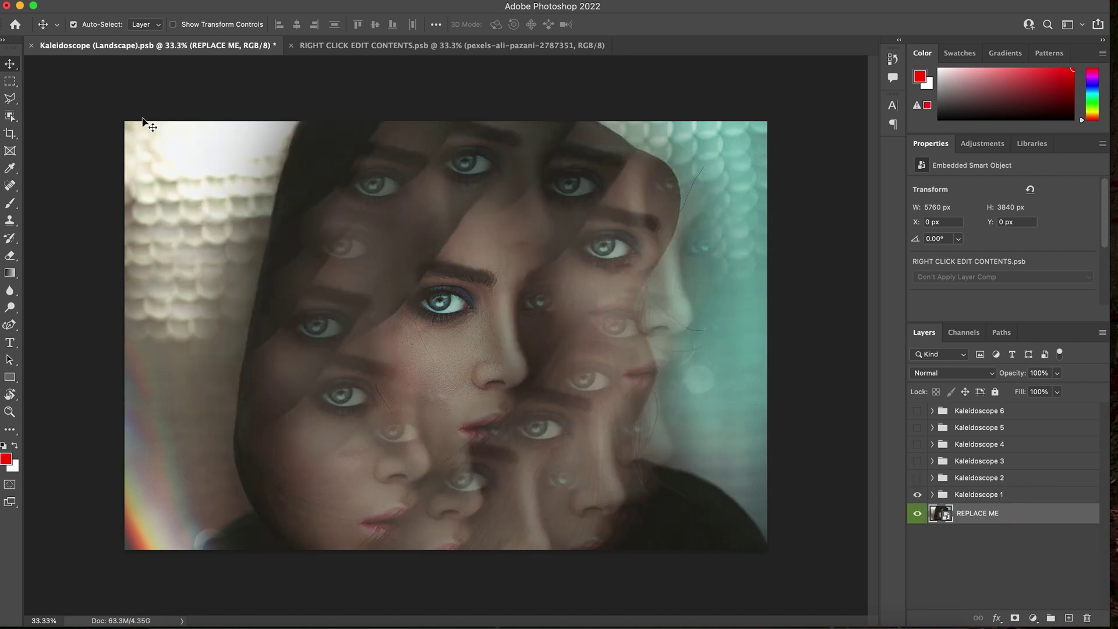
Step: Open and cancel Save As, then swap the visible pattern from Kaleidoscope 1 to Kaleidoscope 2
left_click(99, 0)
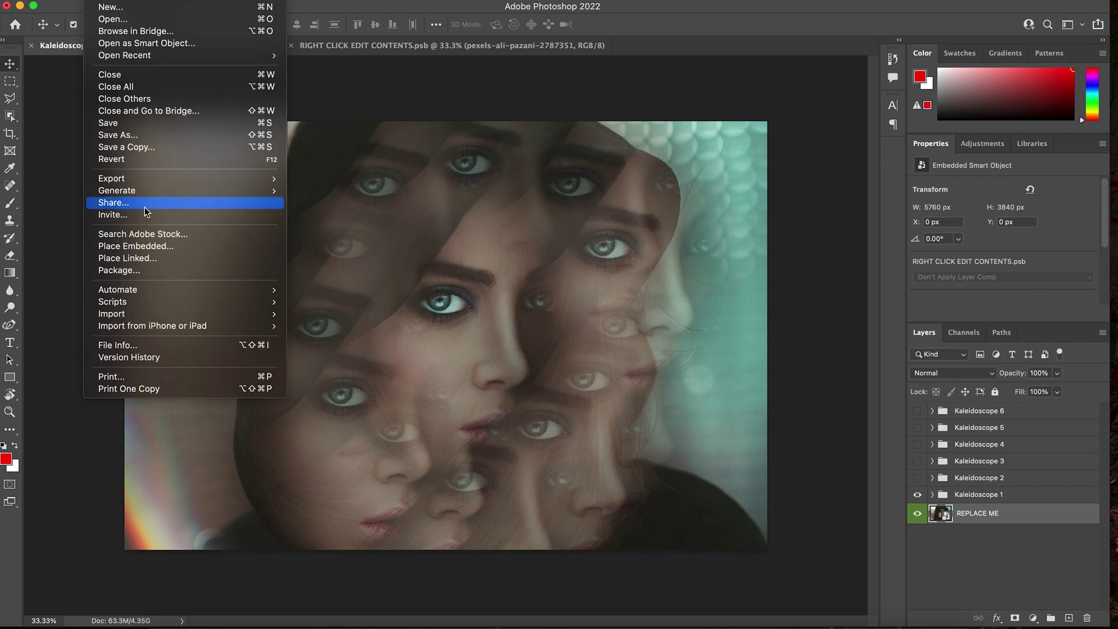
mouse_move(122, 290)
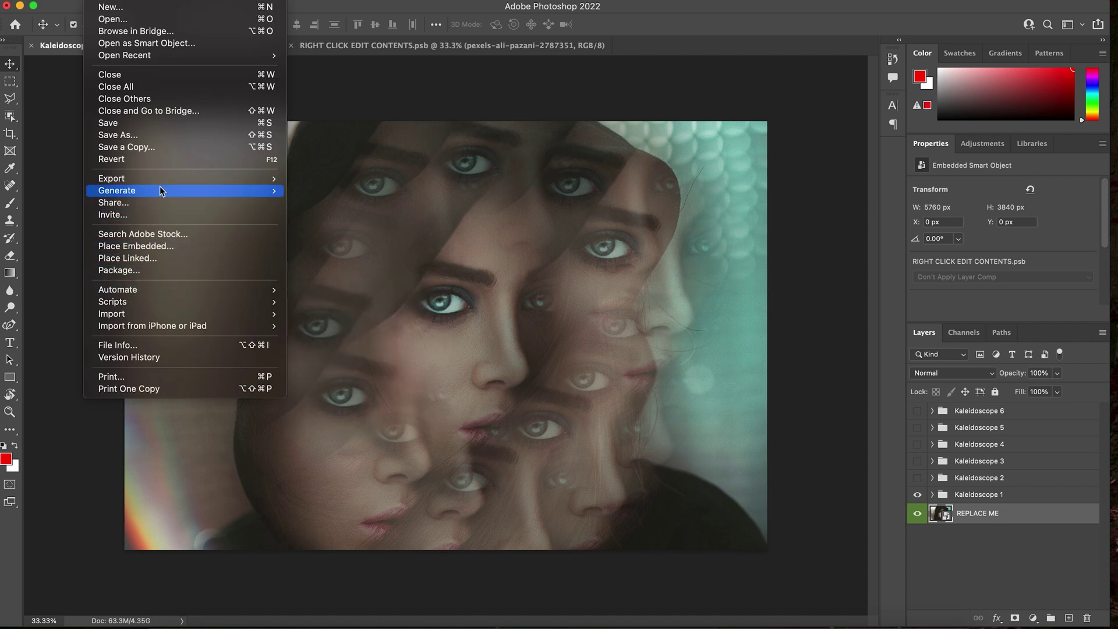
left_click(130, 138)
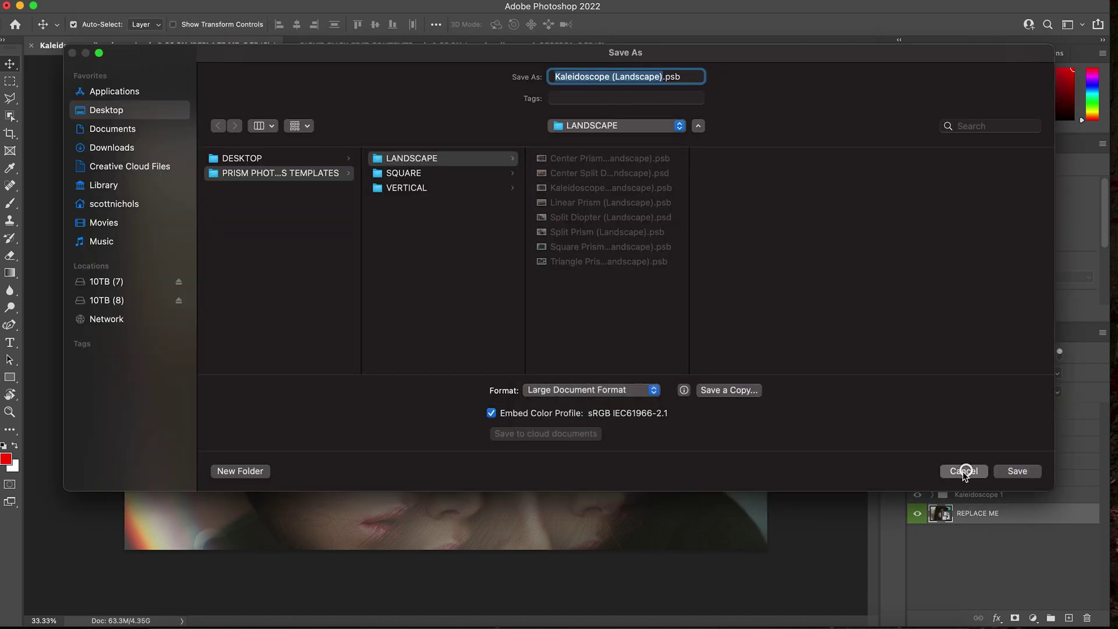
left_click(963, 470)
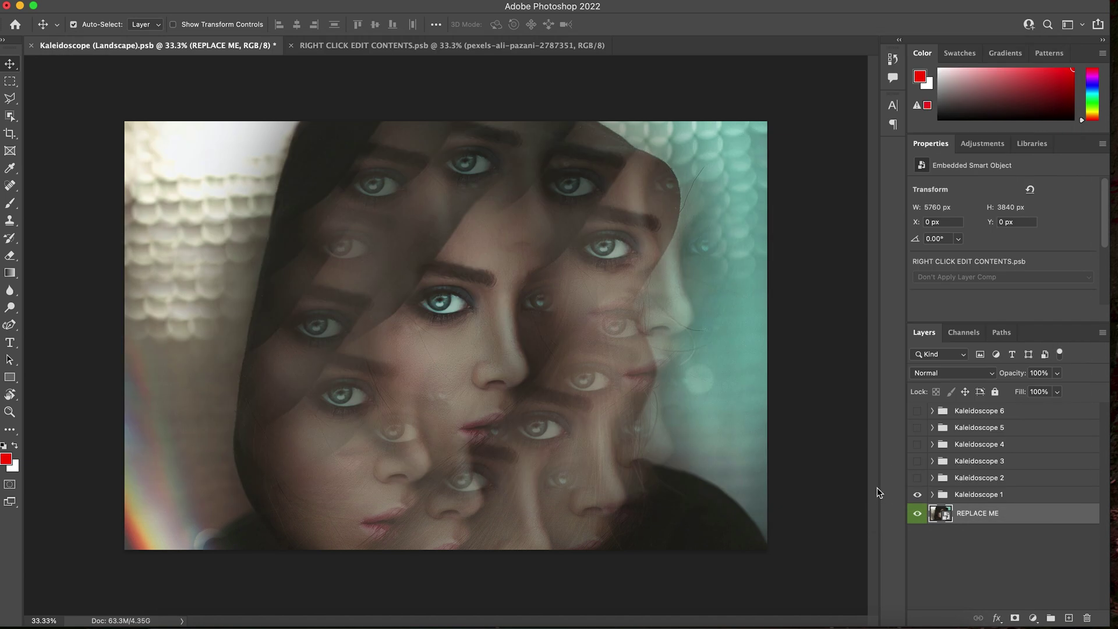
left_click(919, 494)
left_click(918, 478)
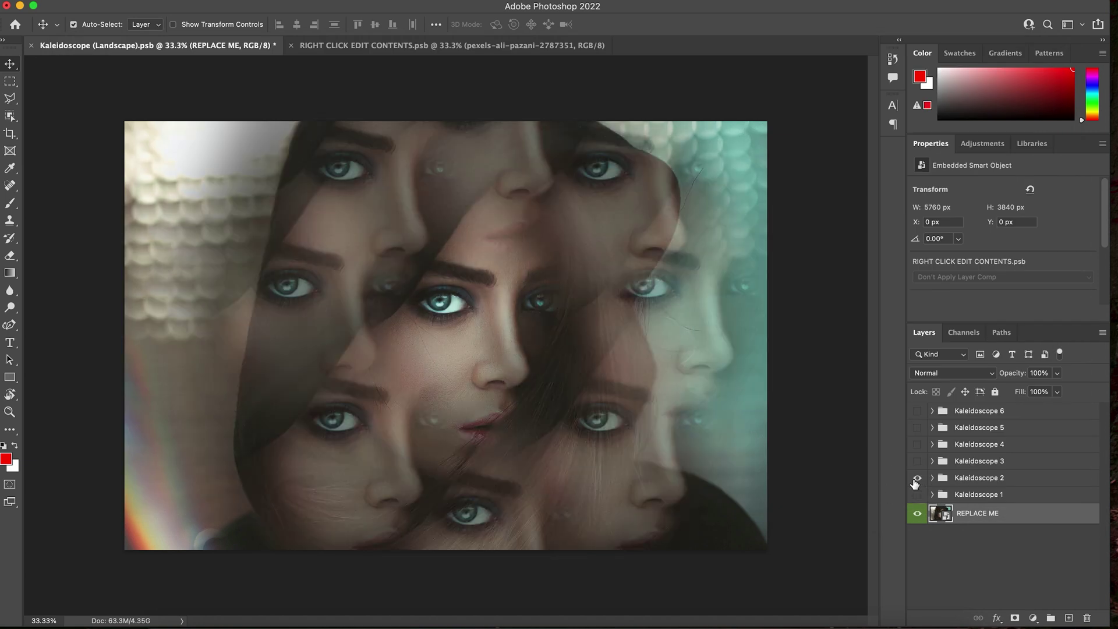
Step: Preview Kaleidoscope 3, then expand and select the Kaleidoscope 4 group
left_click(917, 477)
left_click(918, 460)
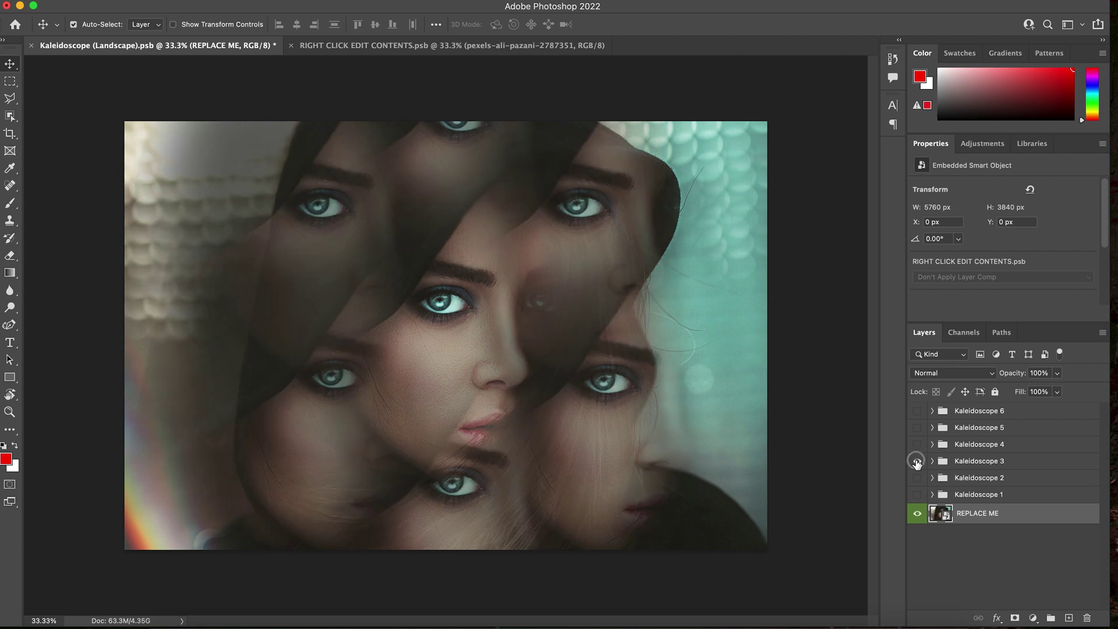
left_click(917, 461)
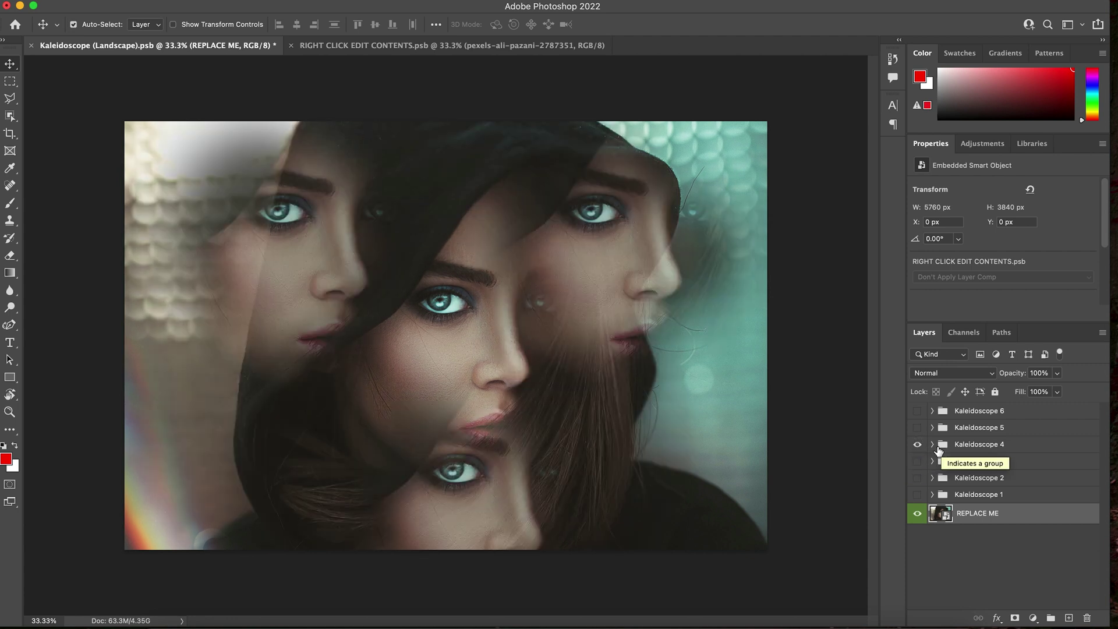
left_click(932, 445)
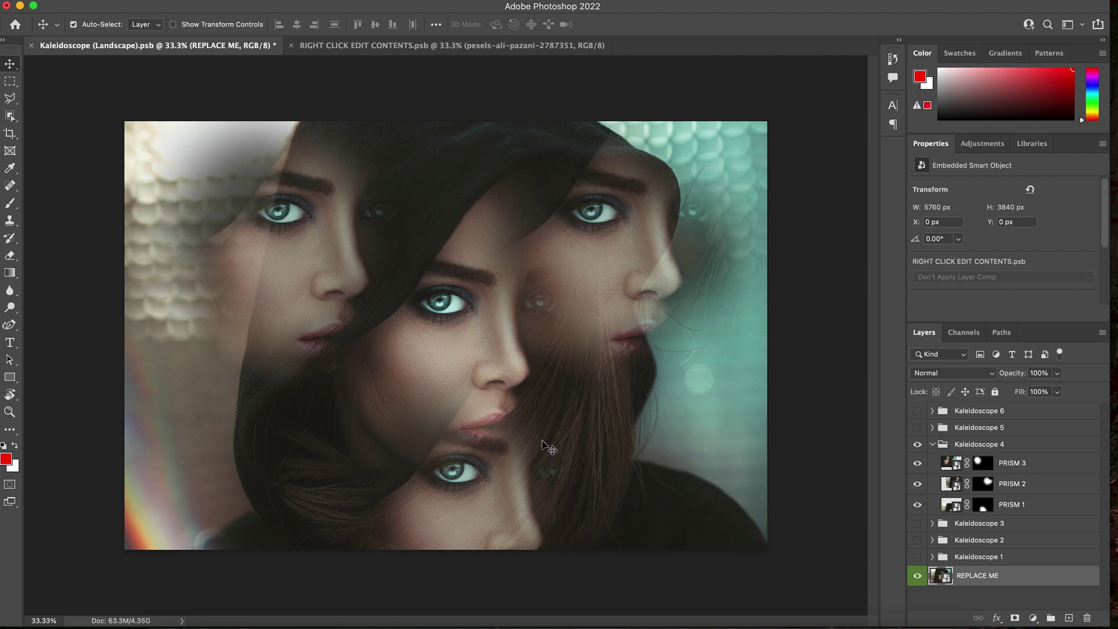
left_click(954, 447)
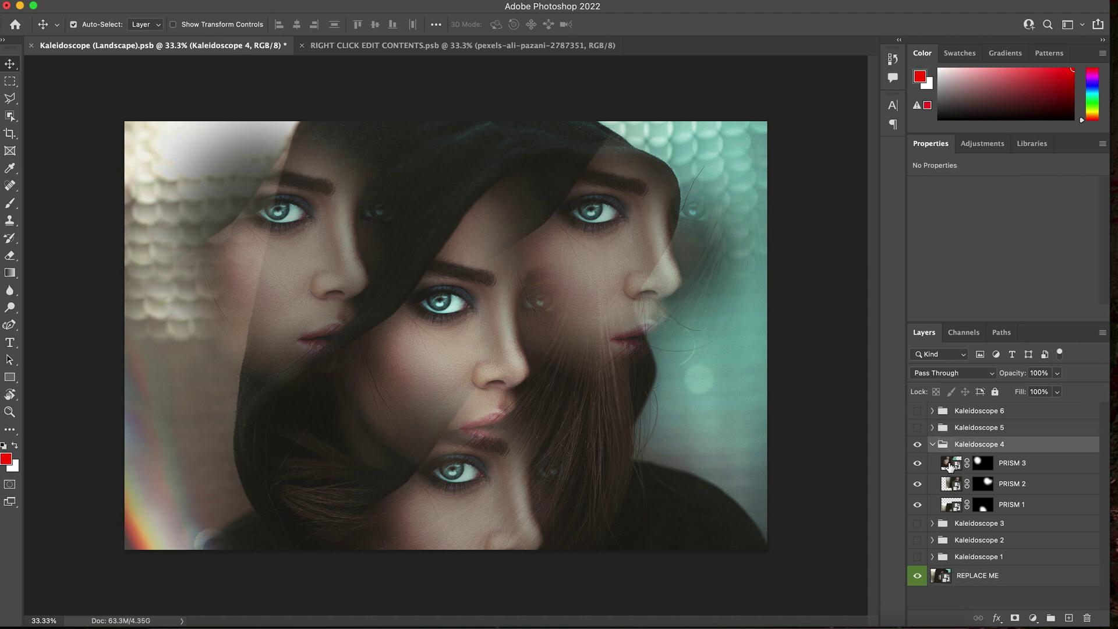
Step: Reposition Kaleidoscope 4's PRISM 3 face copy left and PRISM 2 copy right
left_click(950, 465)
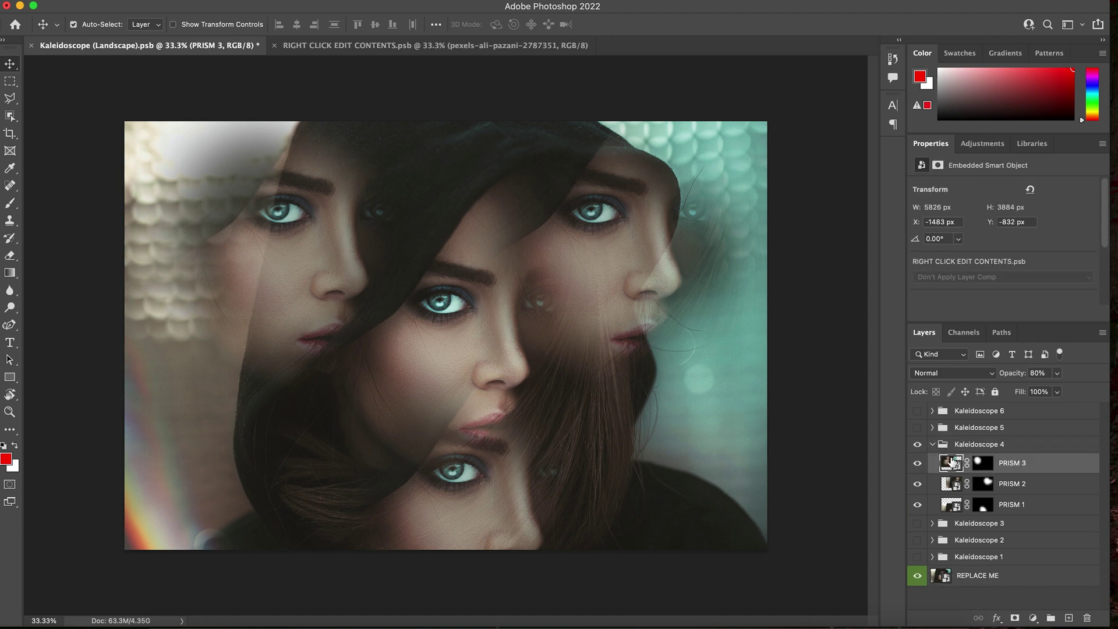
key("super+t")
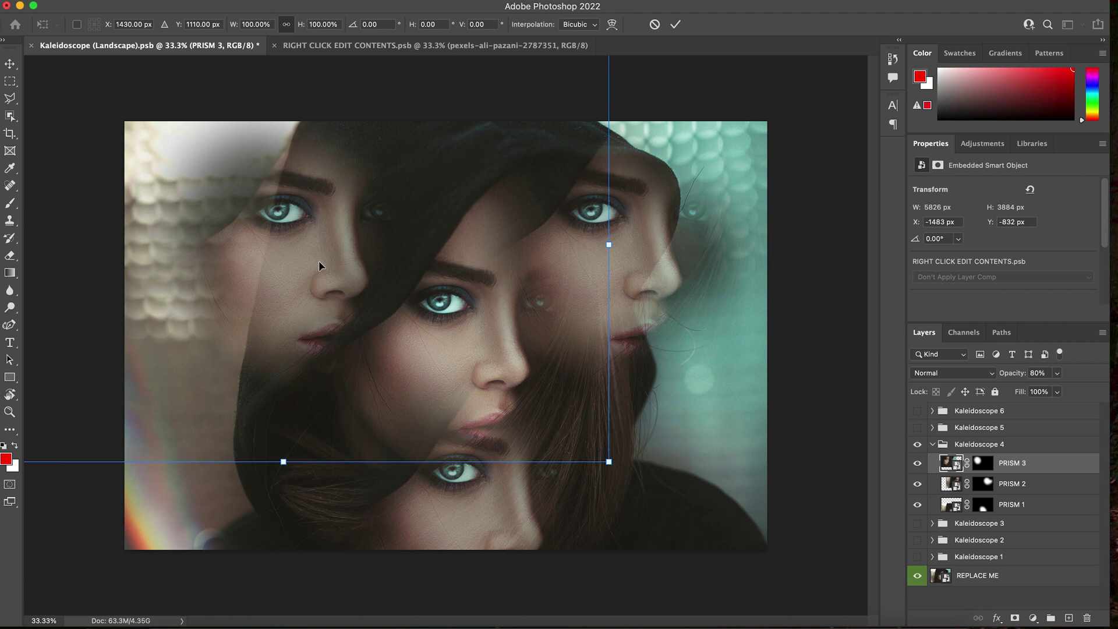
left_click_drag(309, 257, 264, 254)
key("Return")
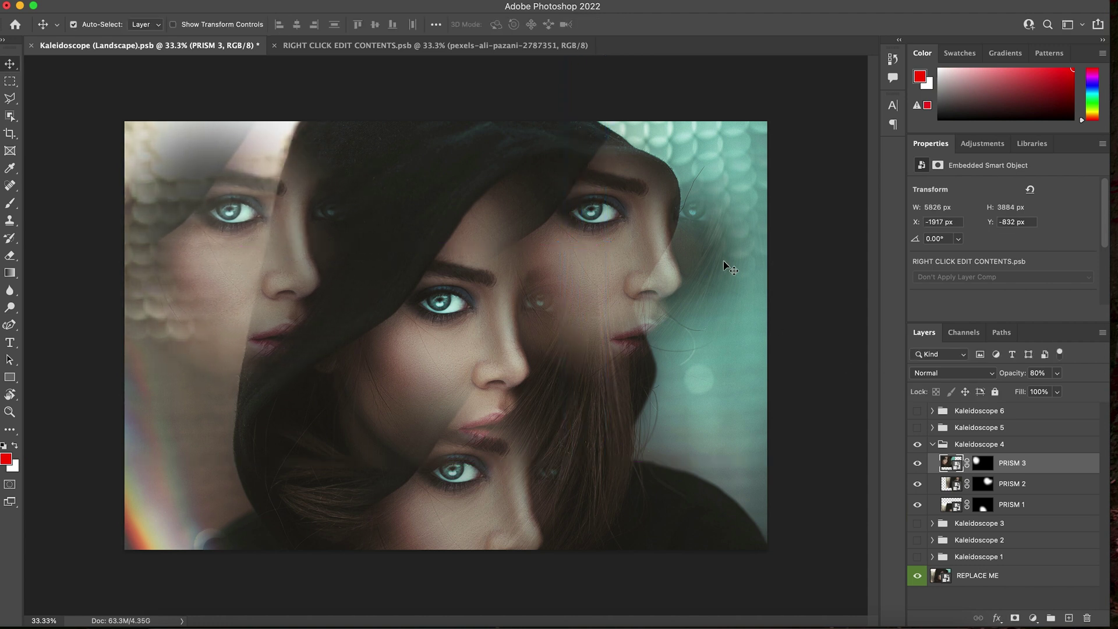
left_click(950, 484)
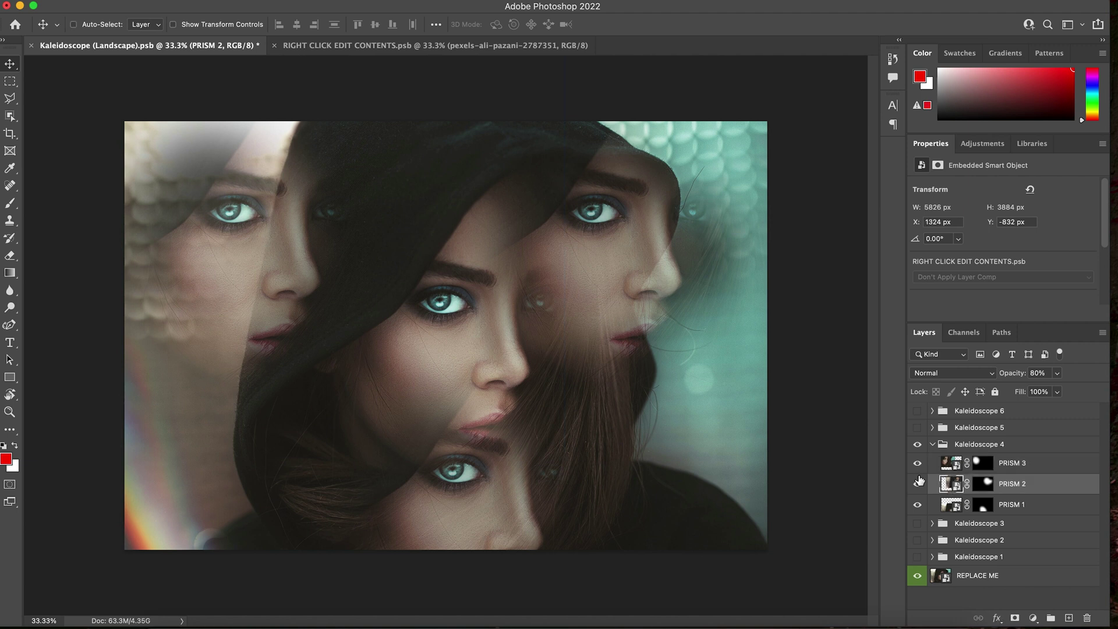
key("ctrl+t")
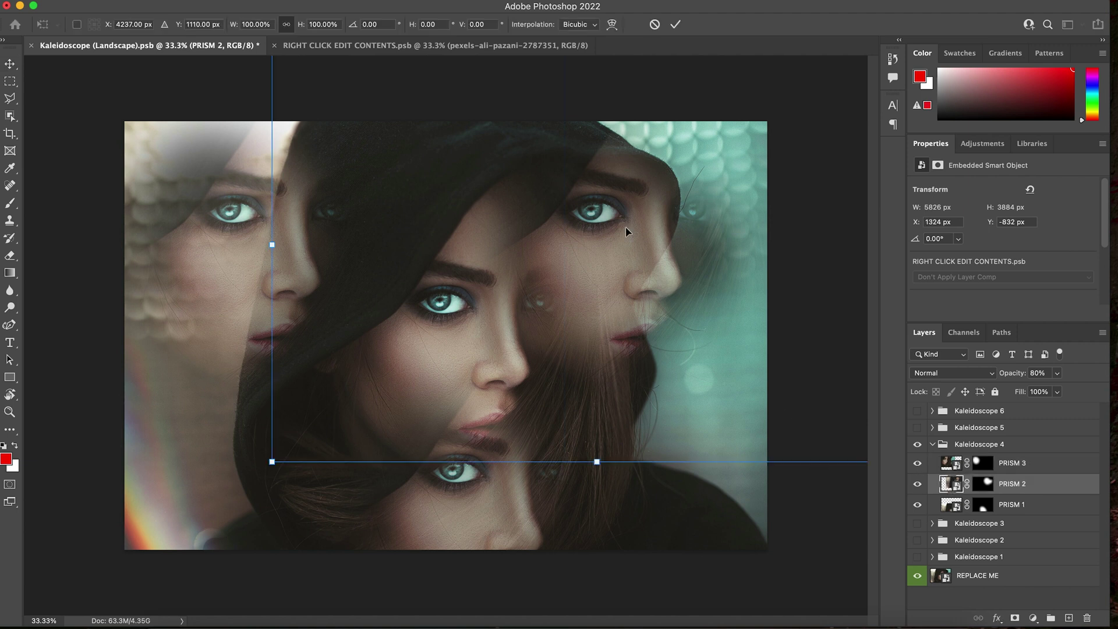
left_click_drag(604, 255, 643, 231)
key("Return")
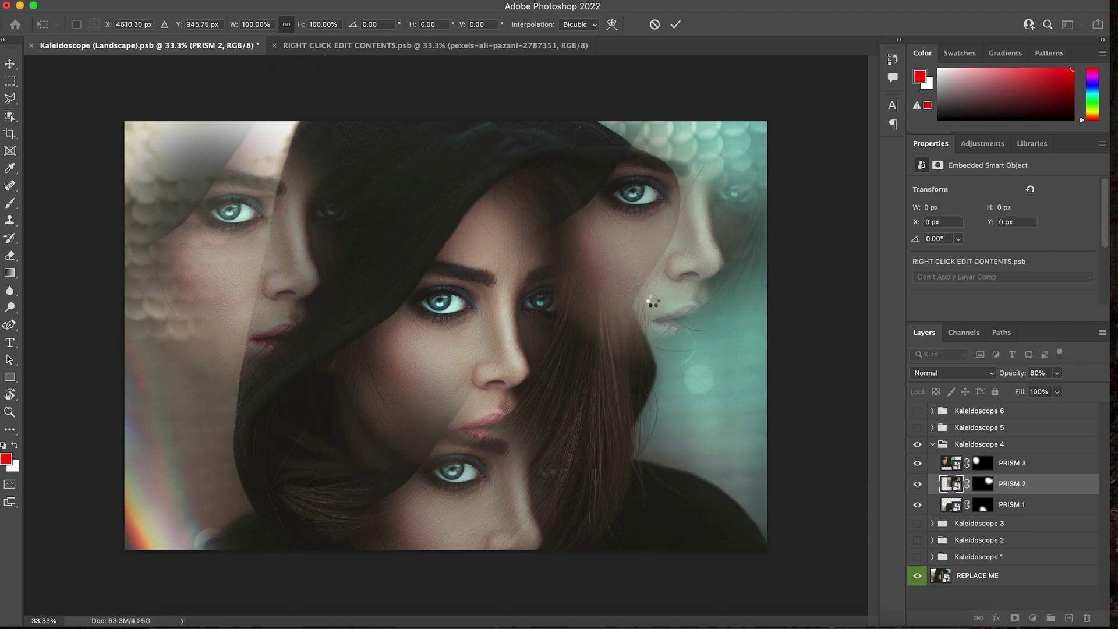
Step: Shift the PRISM 1 face copy slightly and collapse the Kaleidoscope 4 group
left_click(951, 505)
key("ctrl+t")
left_click_drag(484, 424, 570, 376)
key("Return")
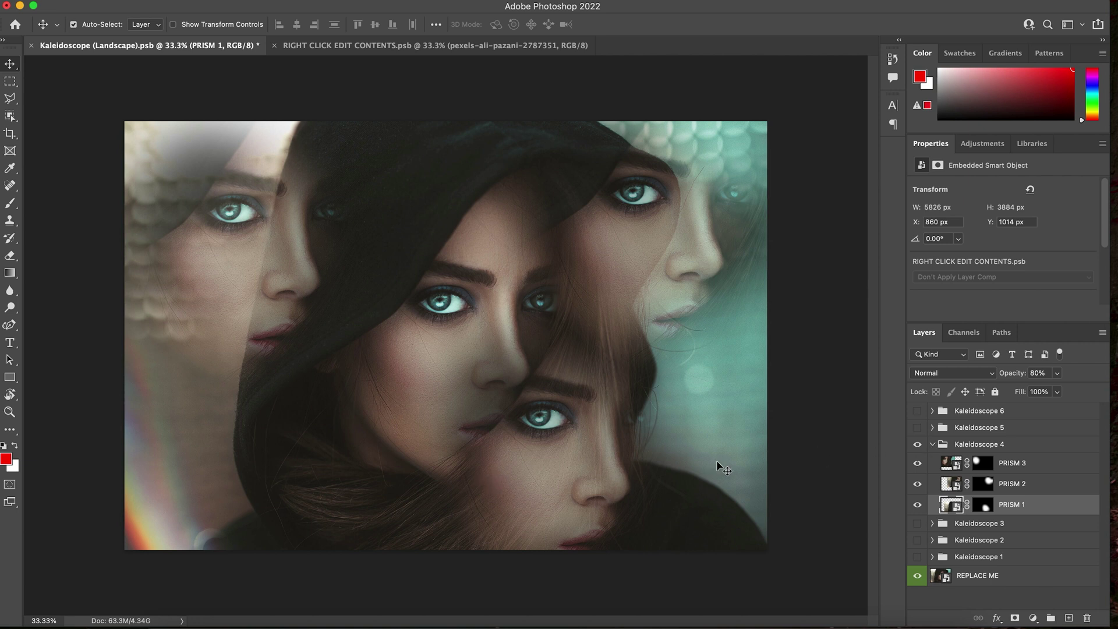
left_click(932, 445)
Step: Show Kaleidoscope 5 instead of 4 and move the whole group left and down
left_click(918, 428)
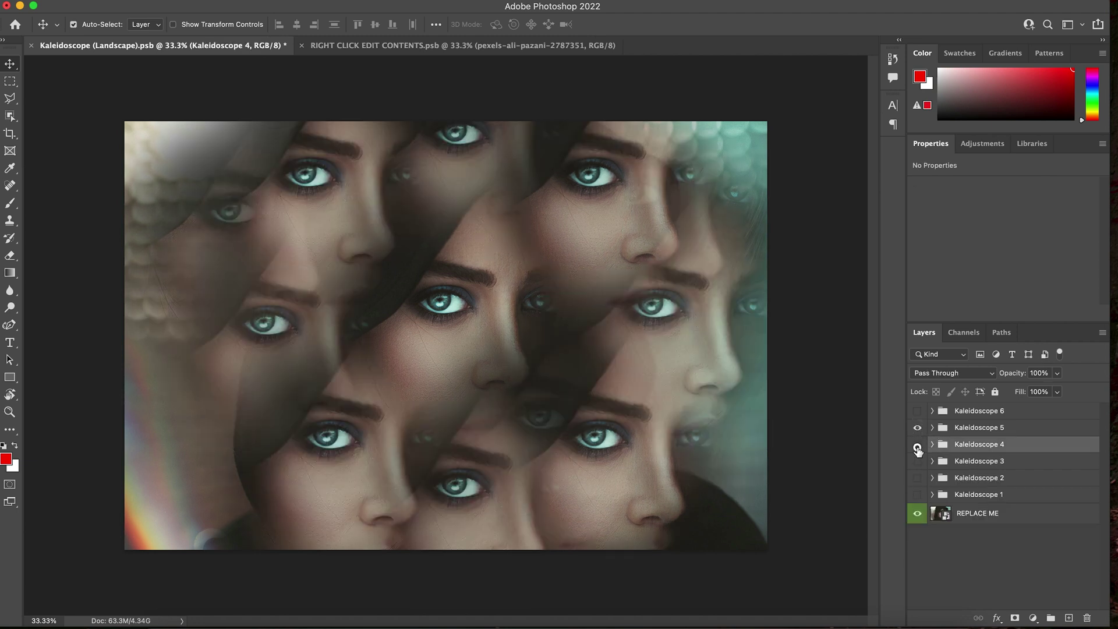
left_click(917, 447)
left_click(933, 427)
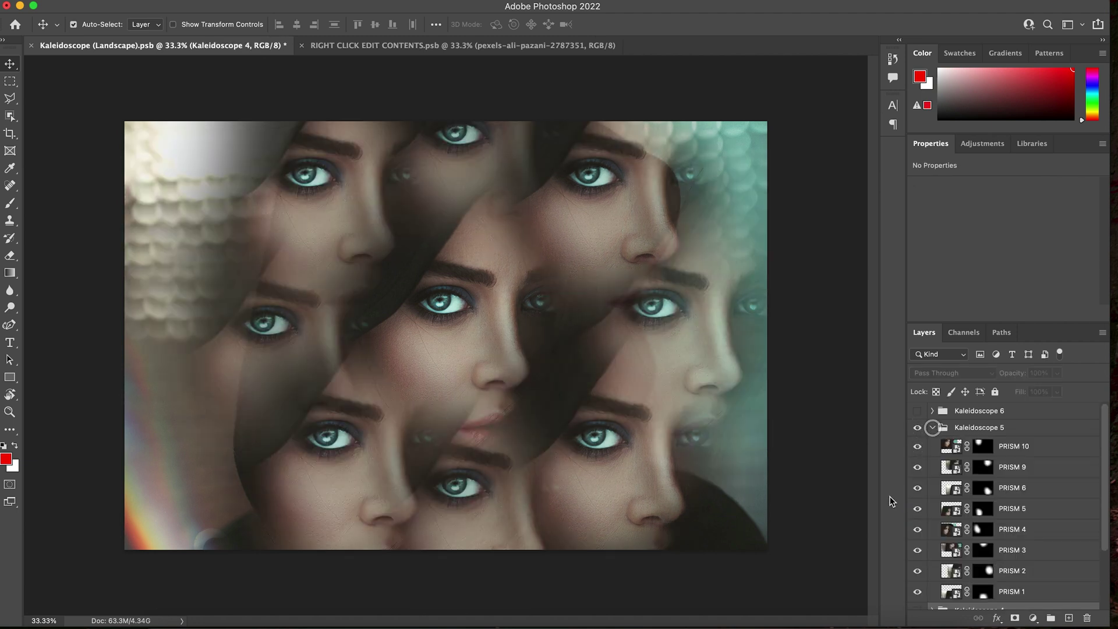
left_click(960, 431)
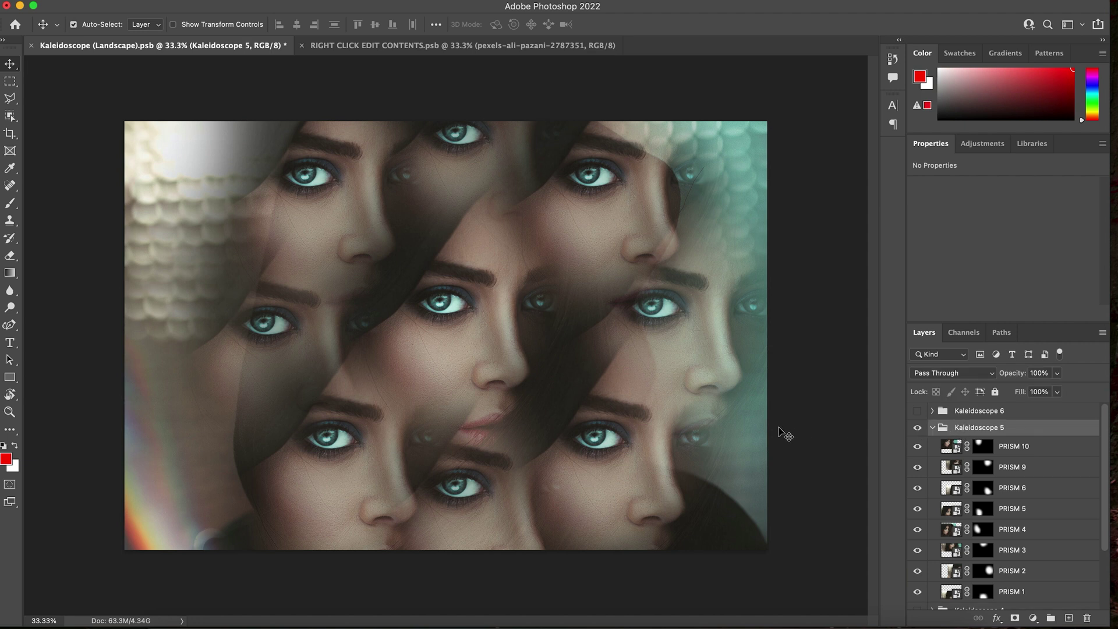
key("super+t")
left_click_drag(520, 321, 494, 332)
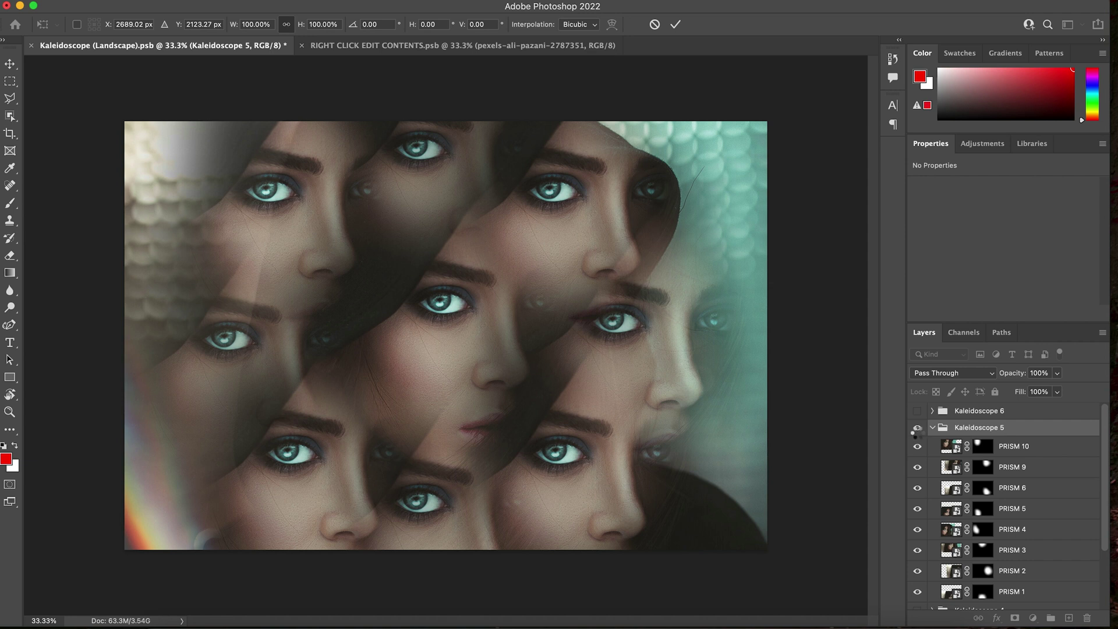
key("Return")
Step: Switch to Kaleidoscope 6, slide its PRISM 4 copy left, then close the document
left_click(918, 428)
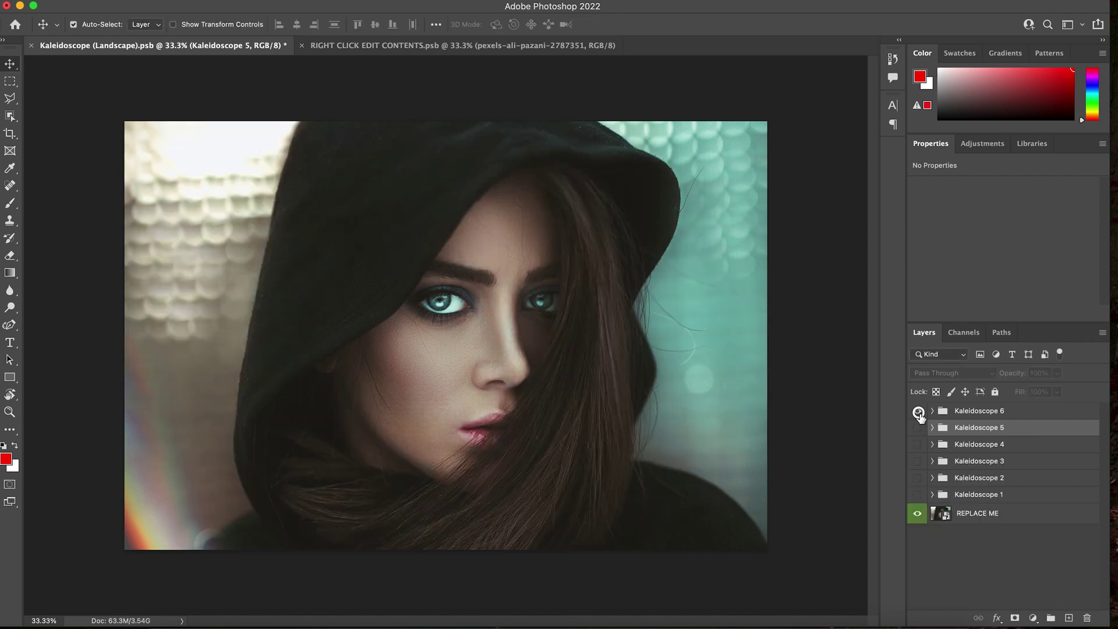
left_click(919, 411)
left_click(932, 410)
left_click(948, 433)
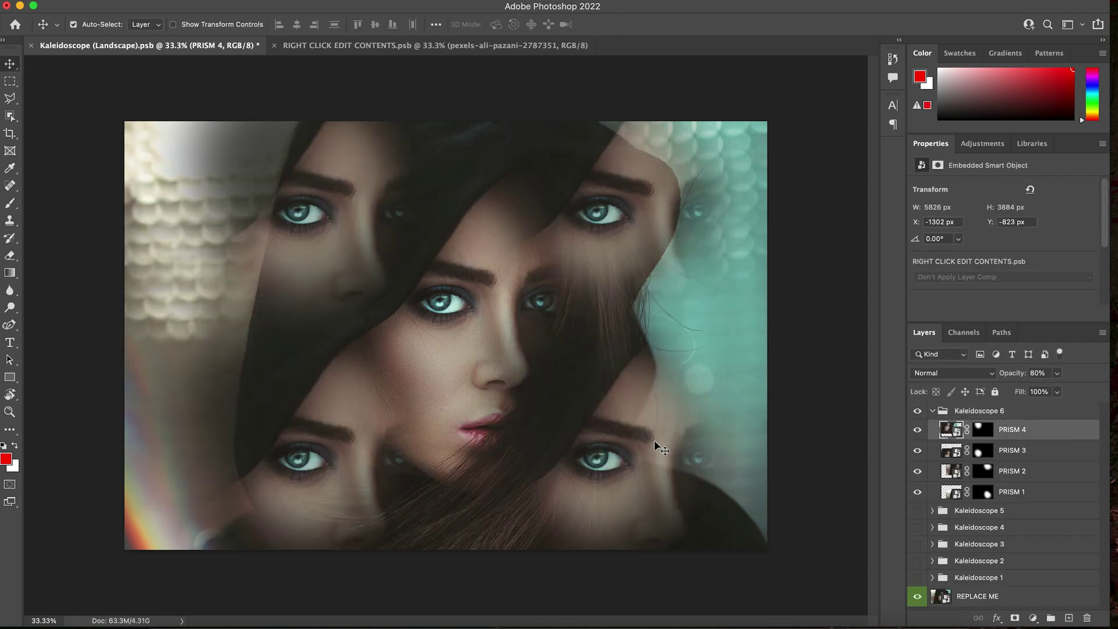
key("ctrl+t")
left_click_drag(317, 246, 290, 245)
key("Return")
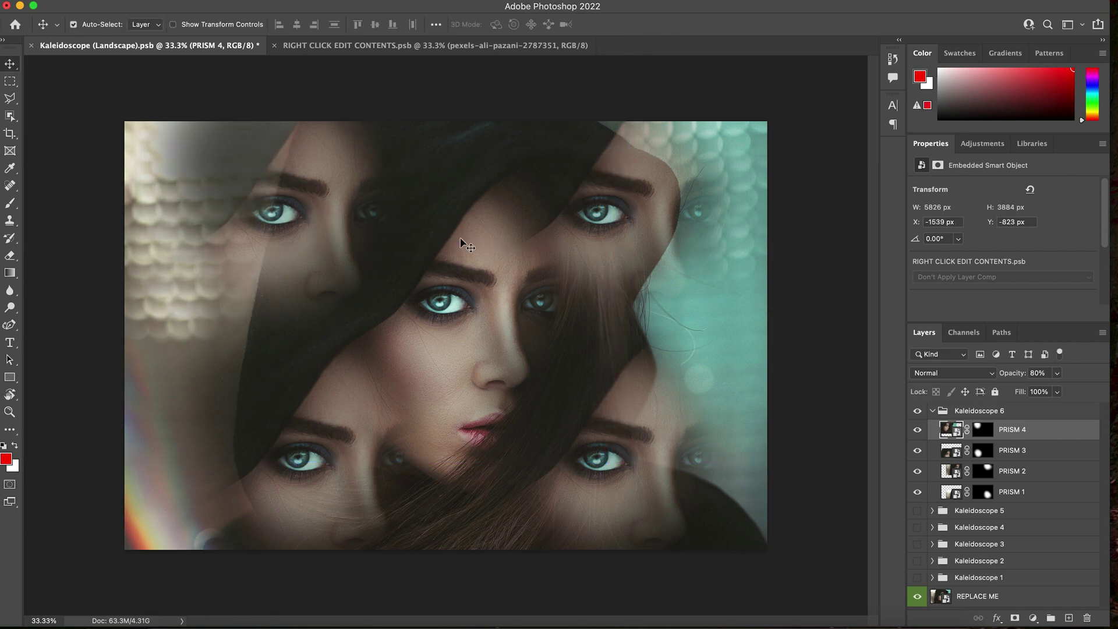
left_click(933, 411)
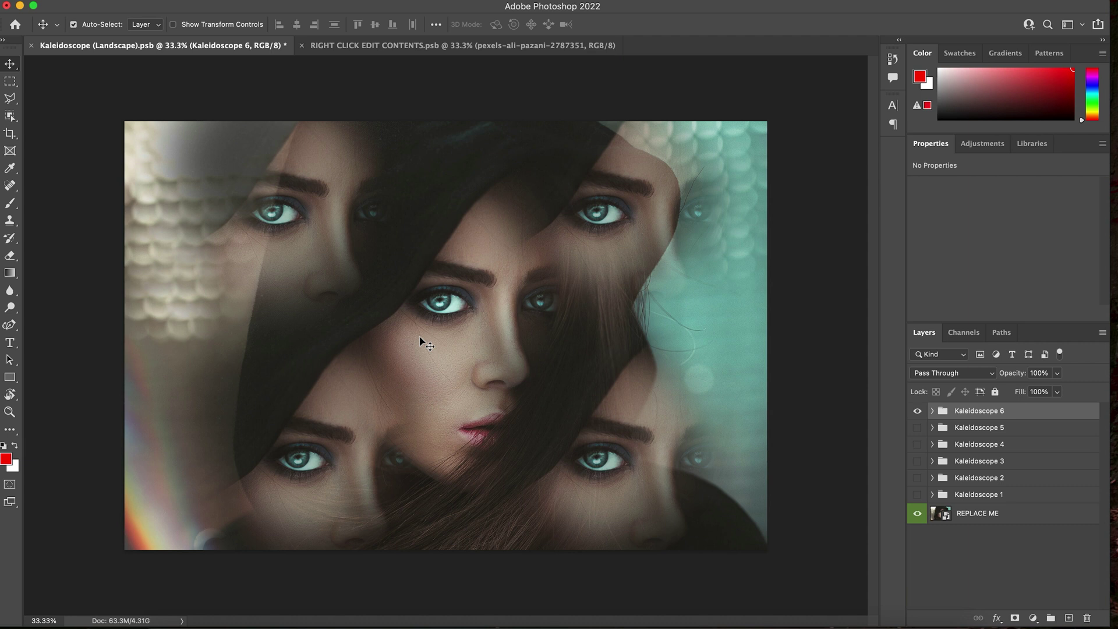
key("super+w")
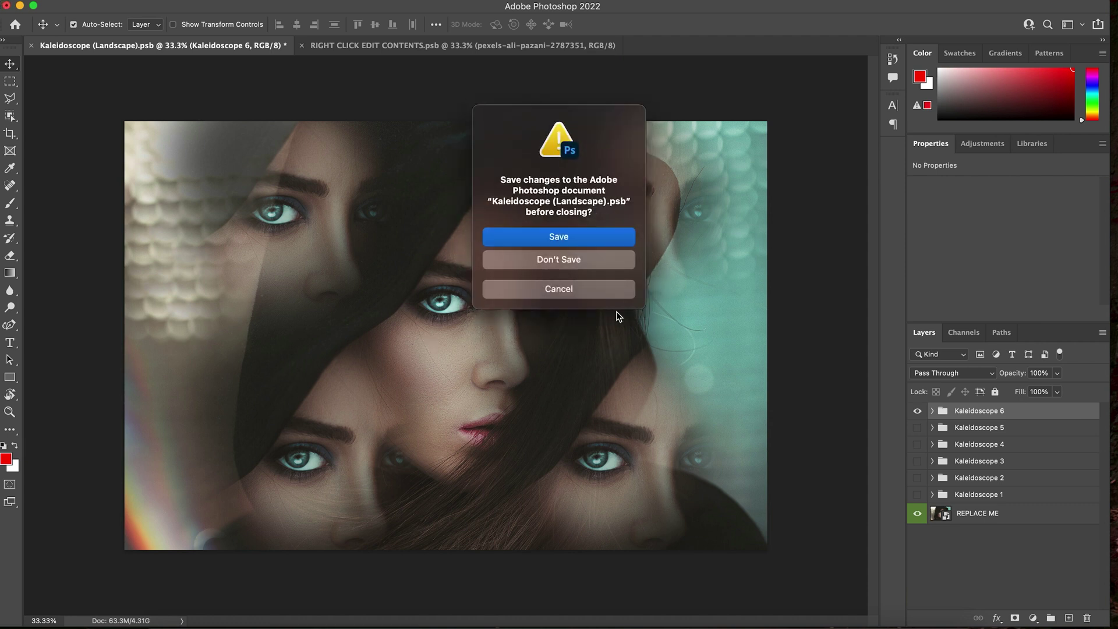
Step: Discard the kaleidoscope changes and select Linear Prism (Square).psb in the SQUARE folder
left_click(572, 265)
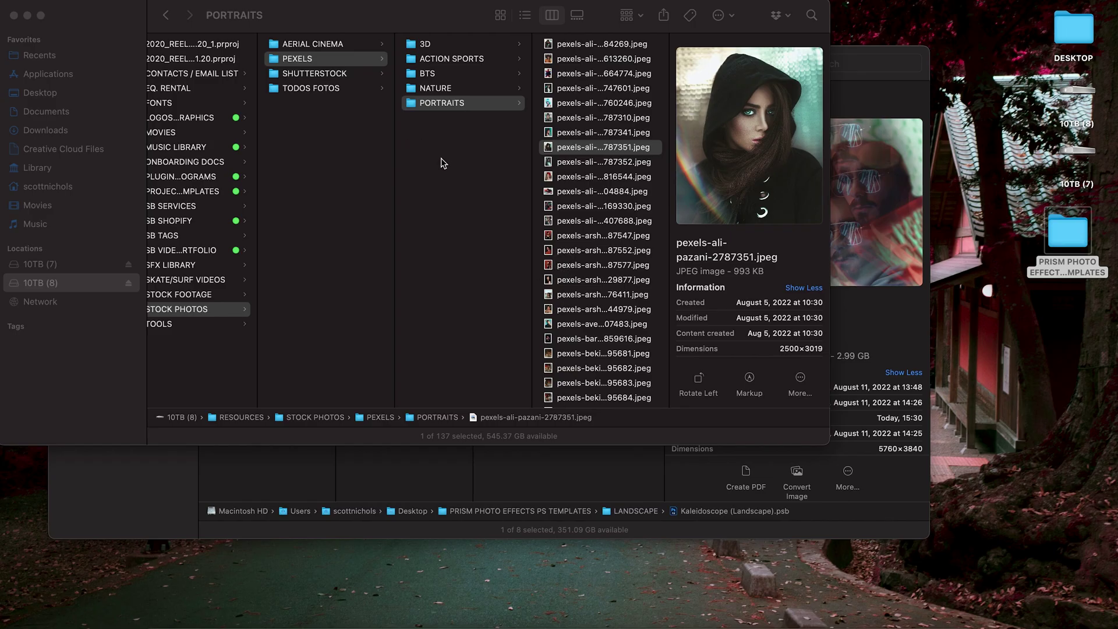
left_click(606, 462)
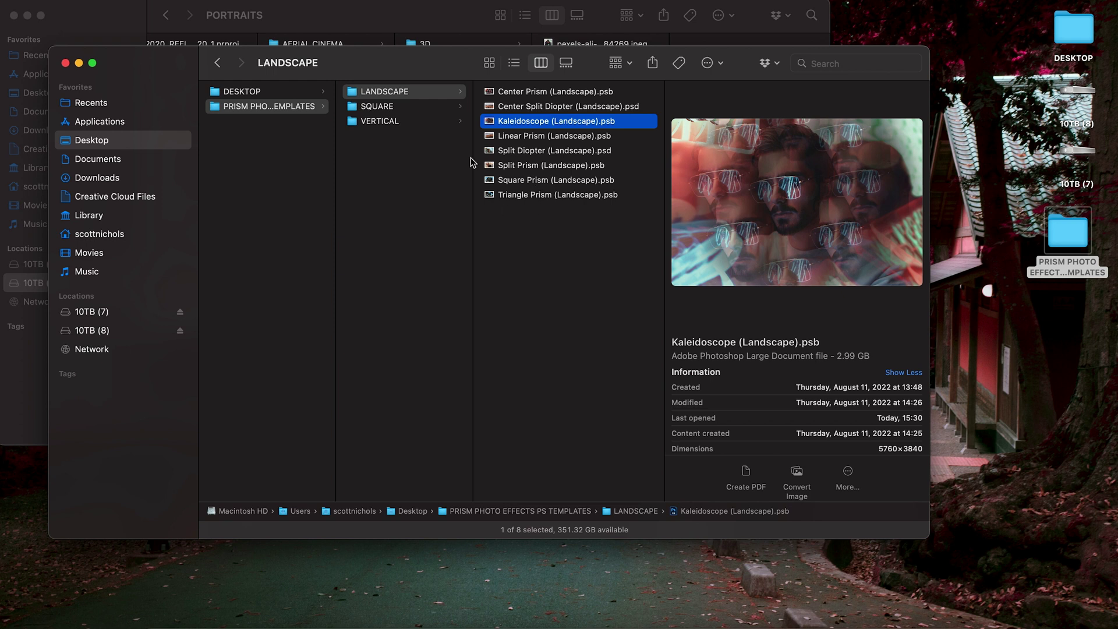
left_click(386, 107)
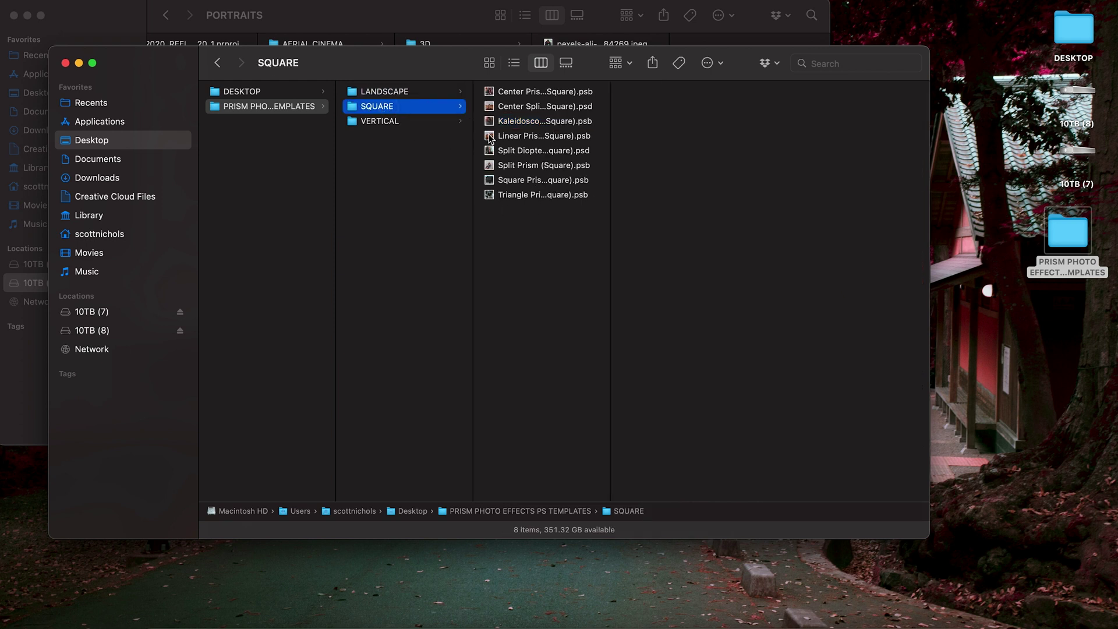
left_click(490, 137)
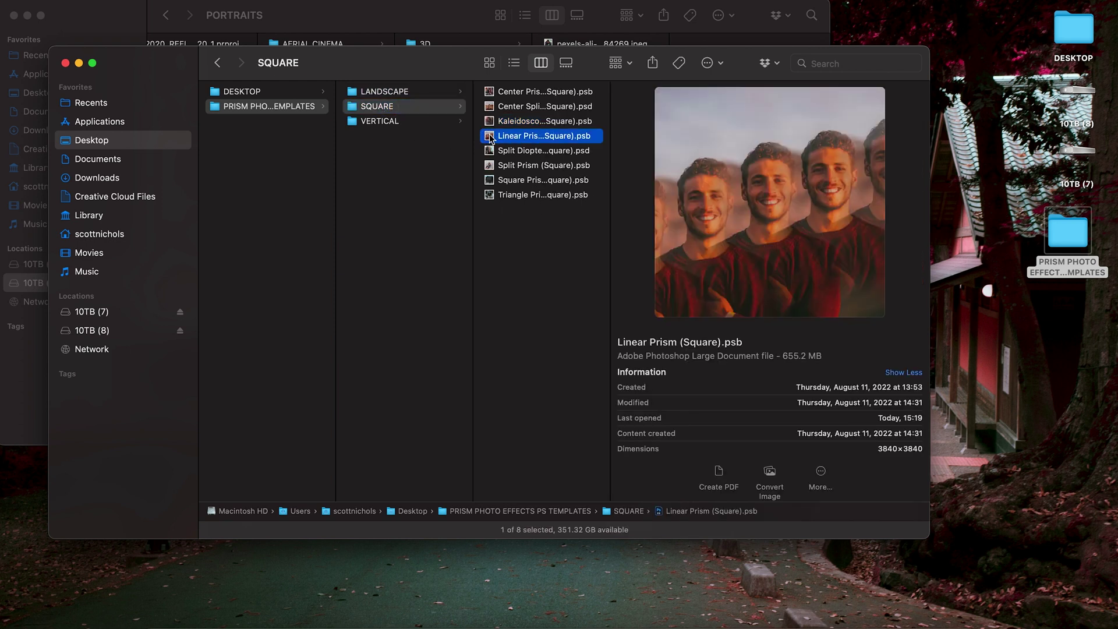
Step: Open Linear Prism (Square).psb and edit its REPLACE ME smart object as REPLACE ME.psb
double_click(489, 135)
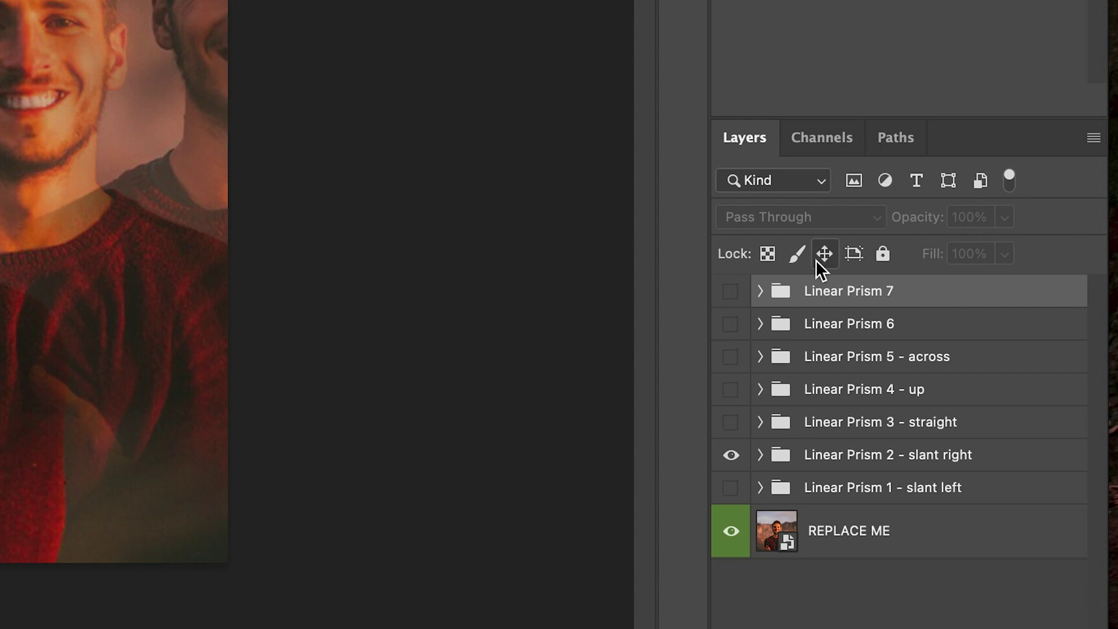
double_click(773, 537)
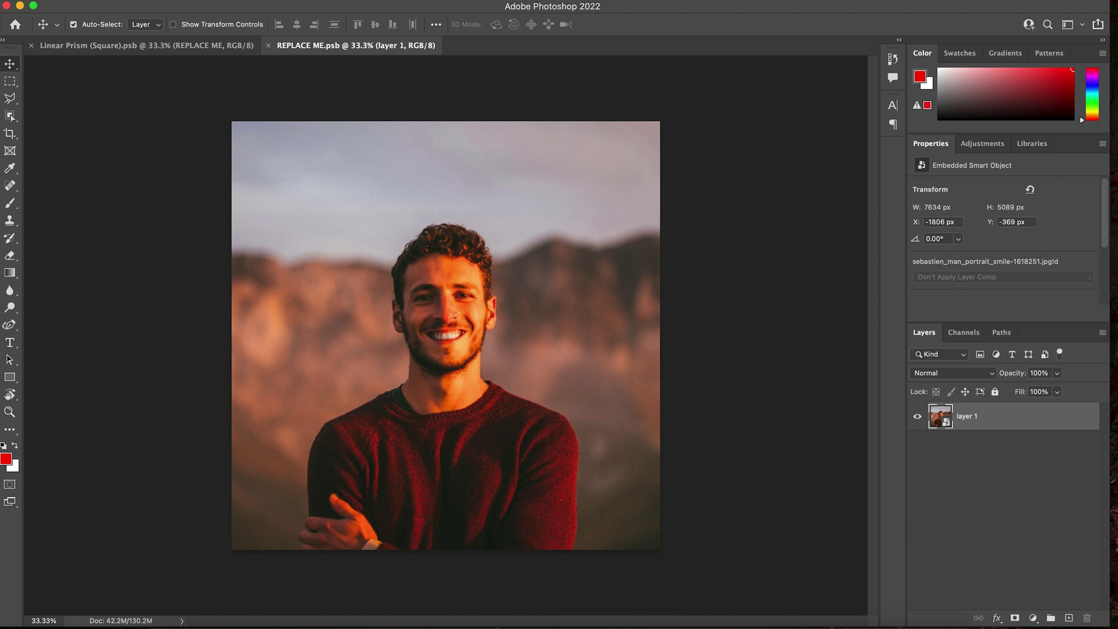
Step: Preview the pexels portraits in the Finder PORTRAITS folder and drag the red-haired one onto REPLACE ME
key("super+Tab")
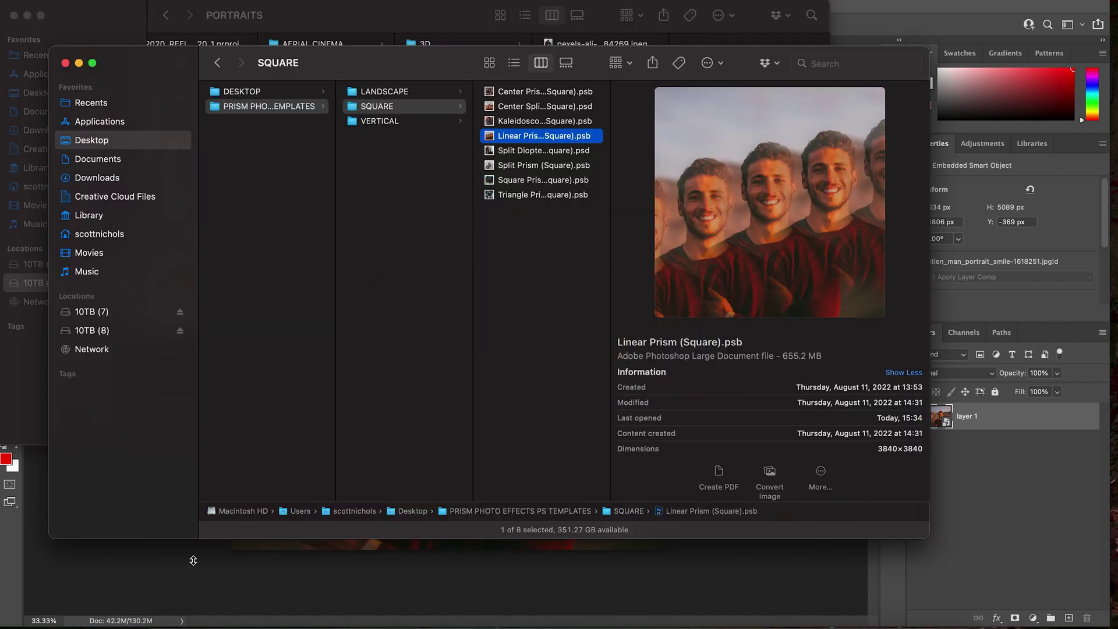
left_click(118, 28)
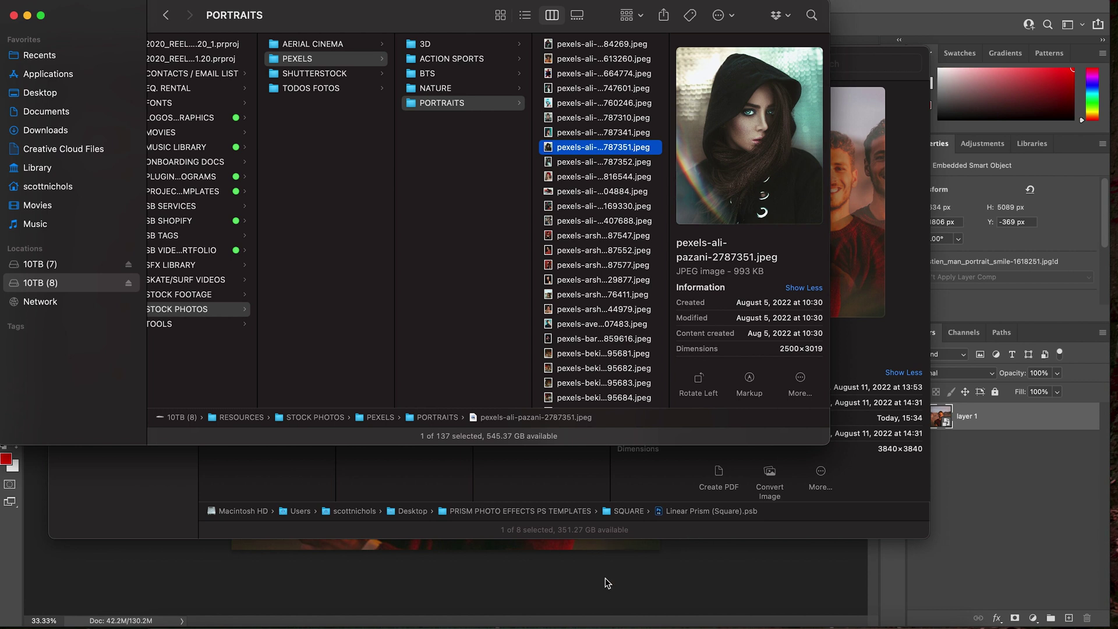
left_click(549, 133)
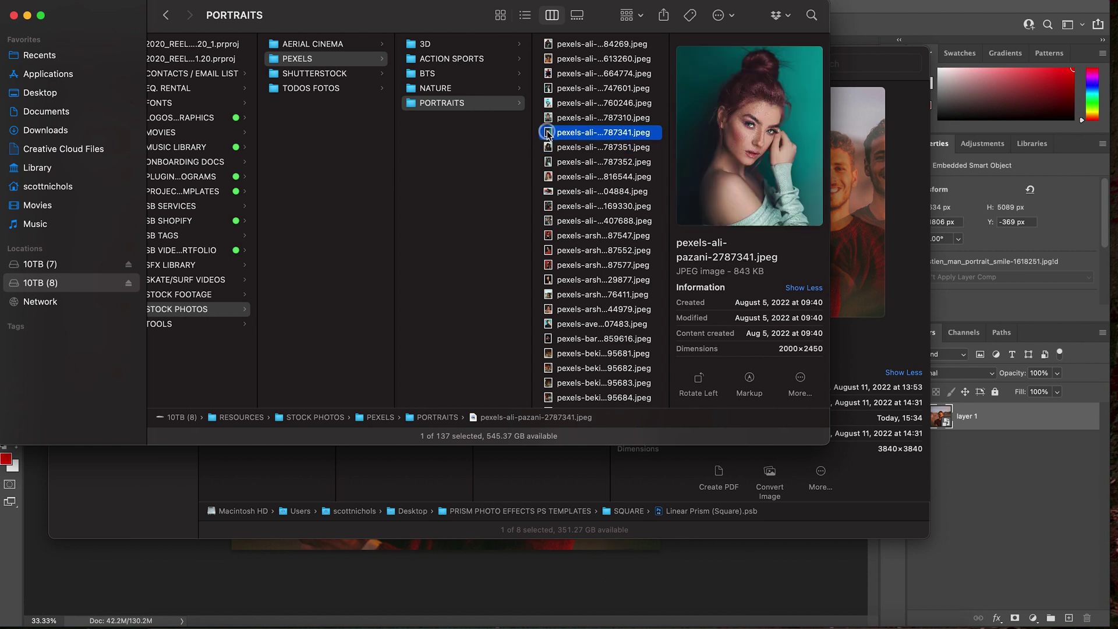
left_click(550, 89)
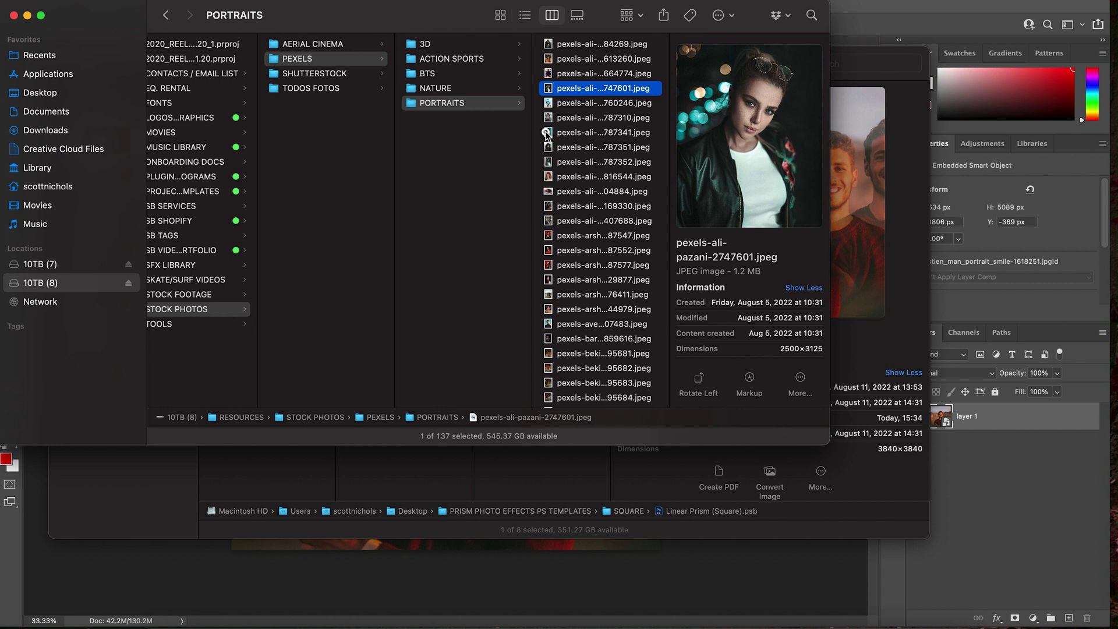
left_click(548, 132)
left_click_drag(548, 133, 516, 569)
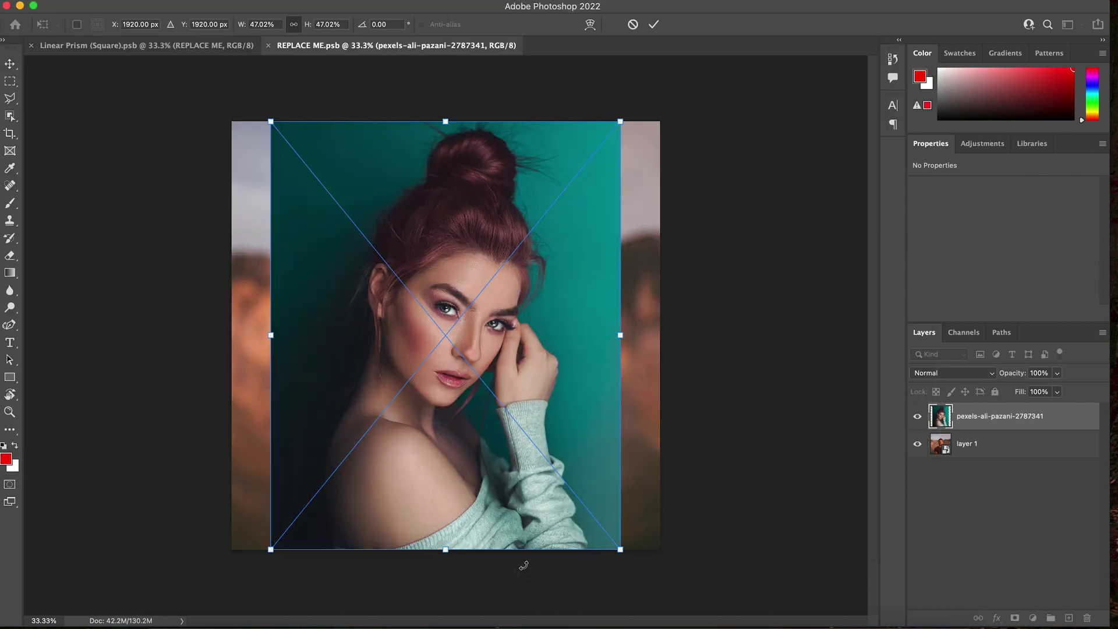
Step: Enlarge the red-haired portrait to about 60%, move it lower, commit, and save the contents
left_click_drag(623, 337, 668, 336)
left_click_drag(271, 335, 223, 337)
left_click_drag(469, 196, 462, 237)
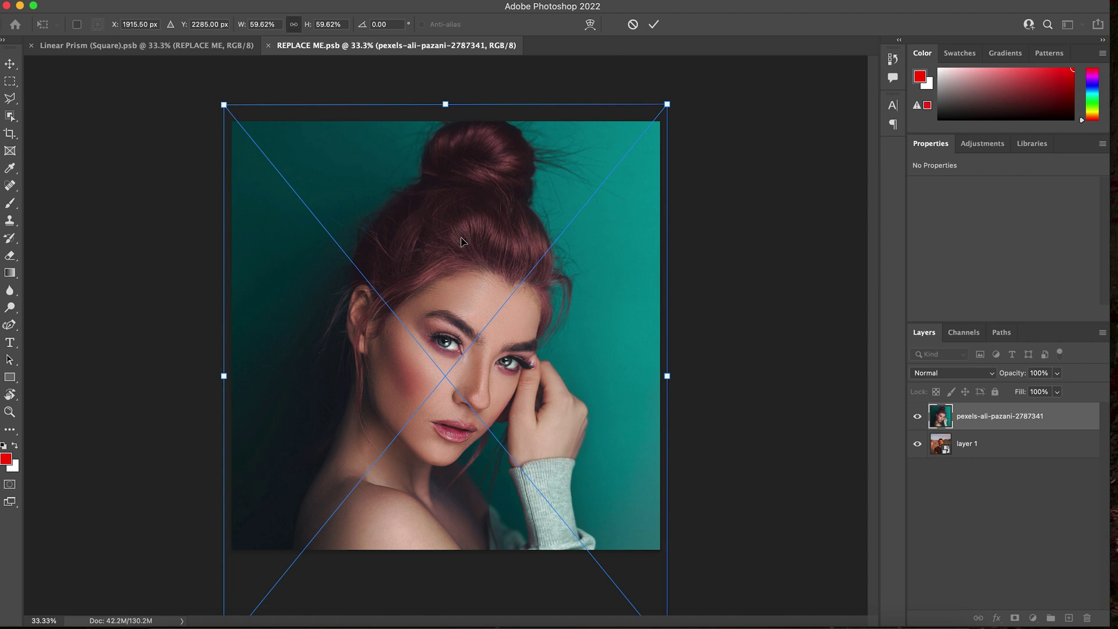
key("Return")
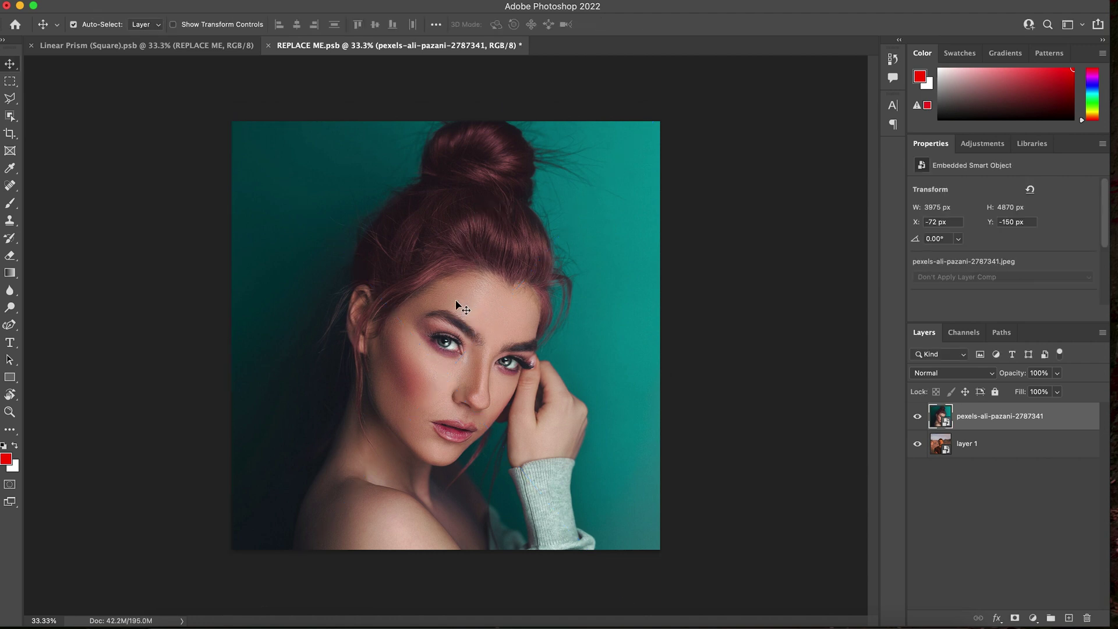
key("super+s")
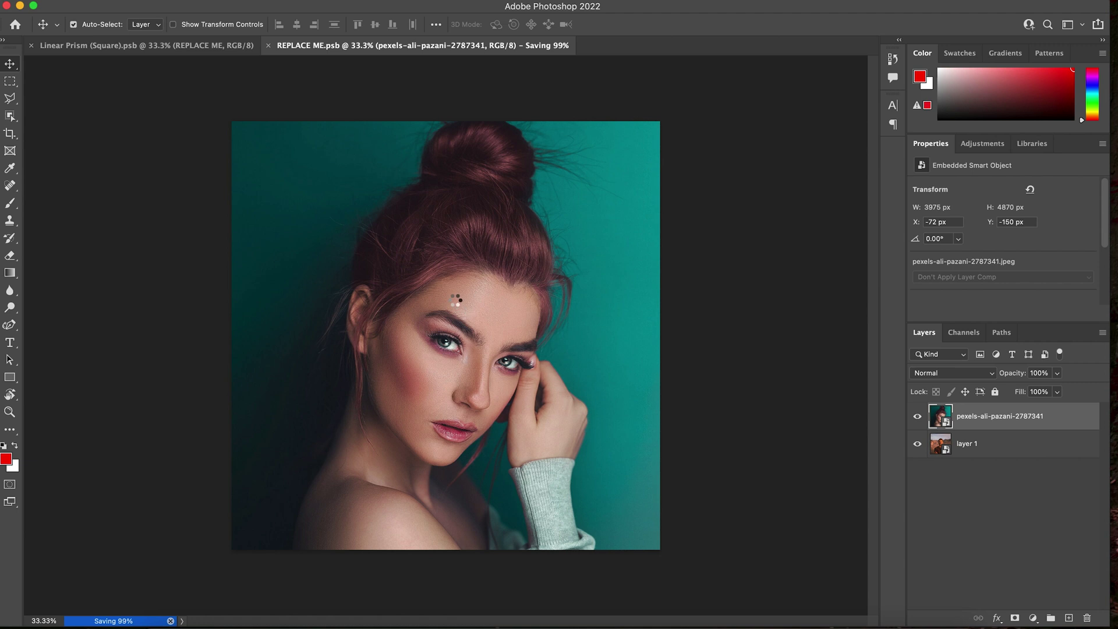
left_click(198, 44)
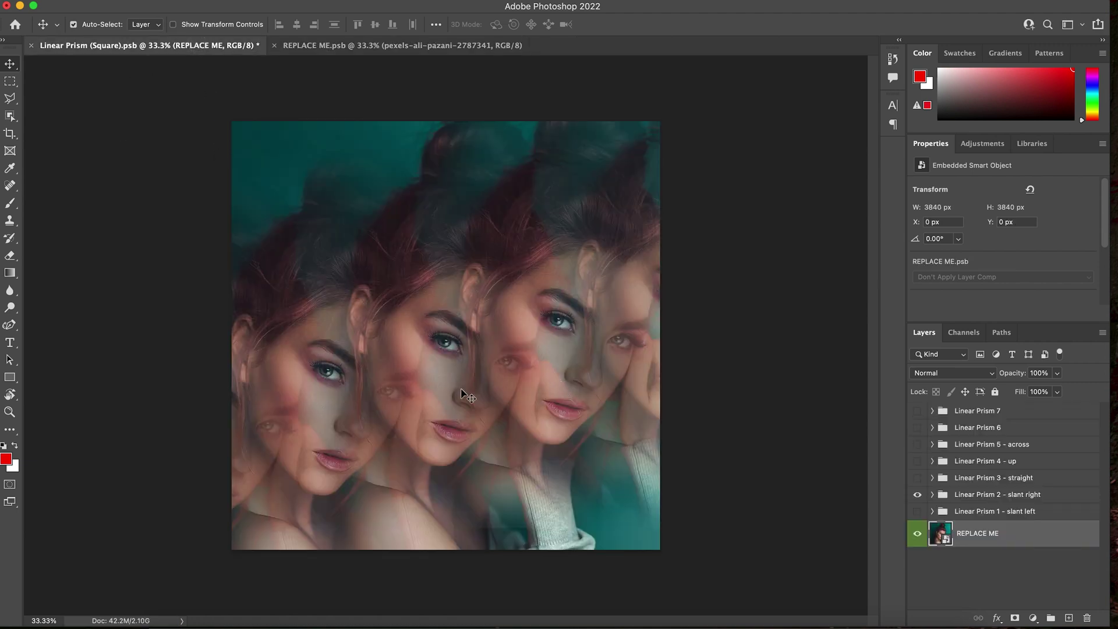
Step: Compare Linear Prism 1 through 4 on the portrait by toggling their visibility
left_click(918, 495)
left_click(919, 512)
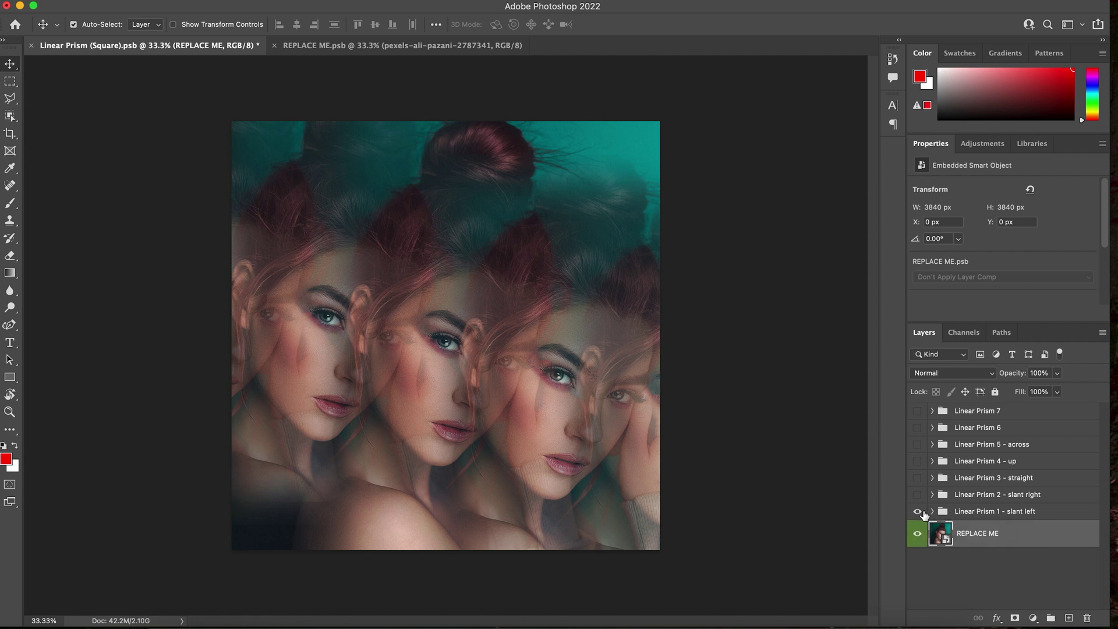
left_click(919, 511)
left_click(918, 494)
left_click(919, 495)
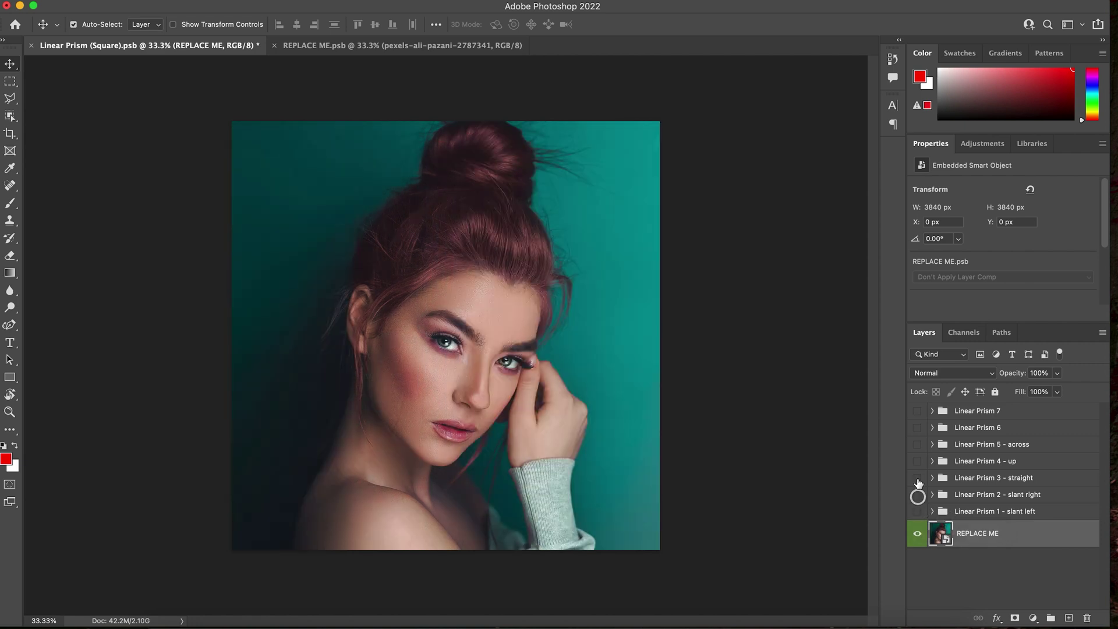
left_click(918, 478)
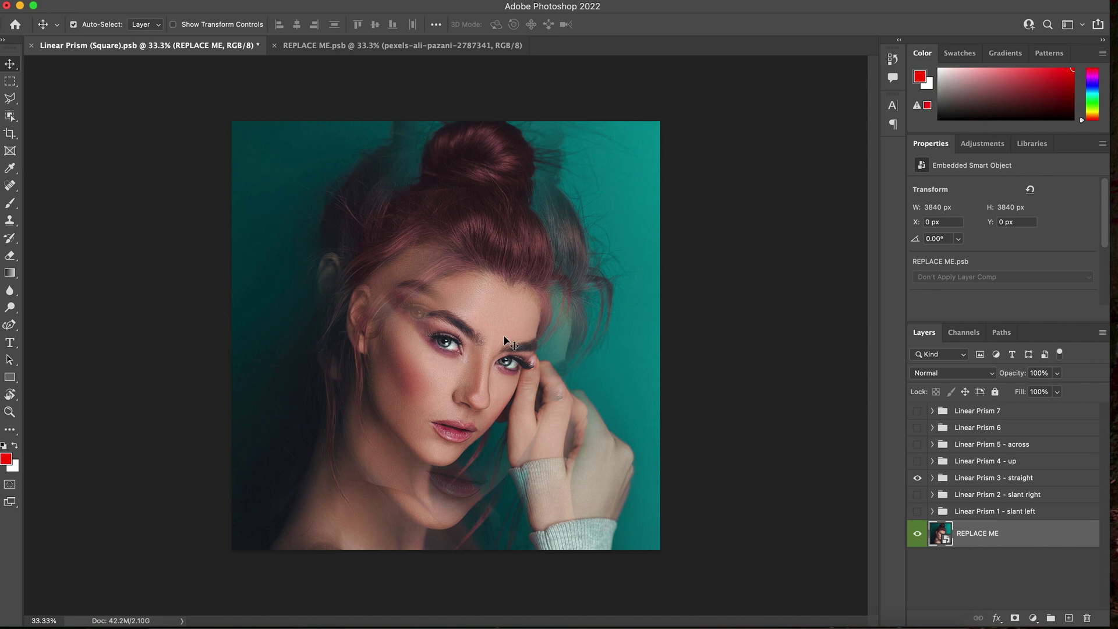
left_click(918, 479)
left_click(918, 462)
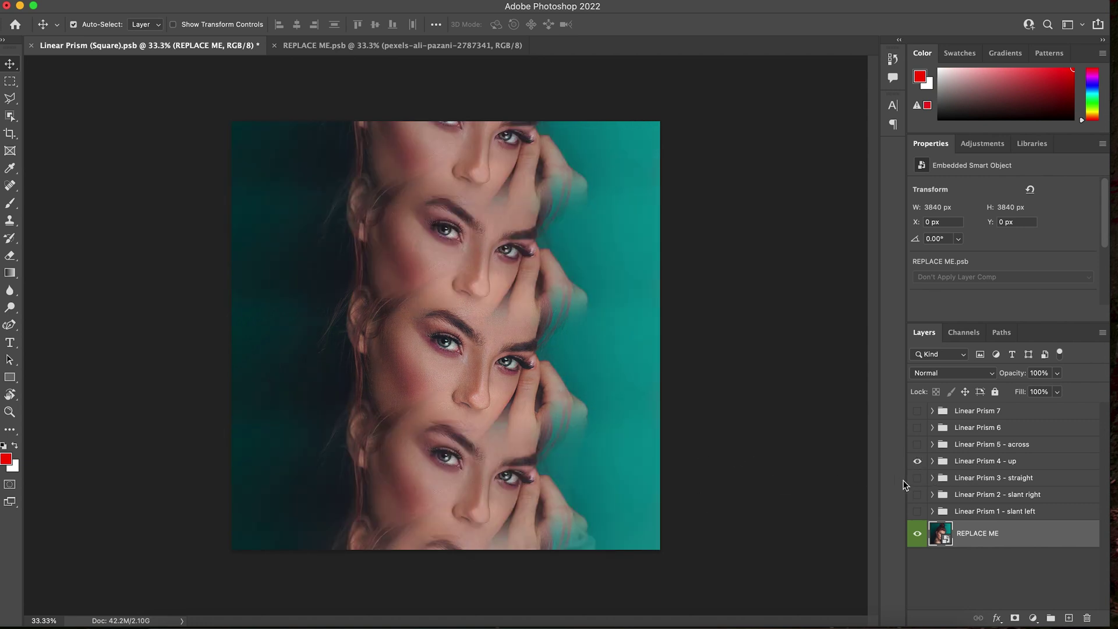
Step: Preview Linear Prism 5, 6 and 7, leaving only Linear Prism 6 visible
left_click(916, 461)
left_click(917, 444)
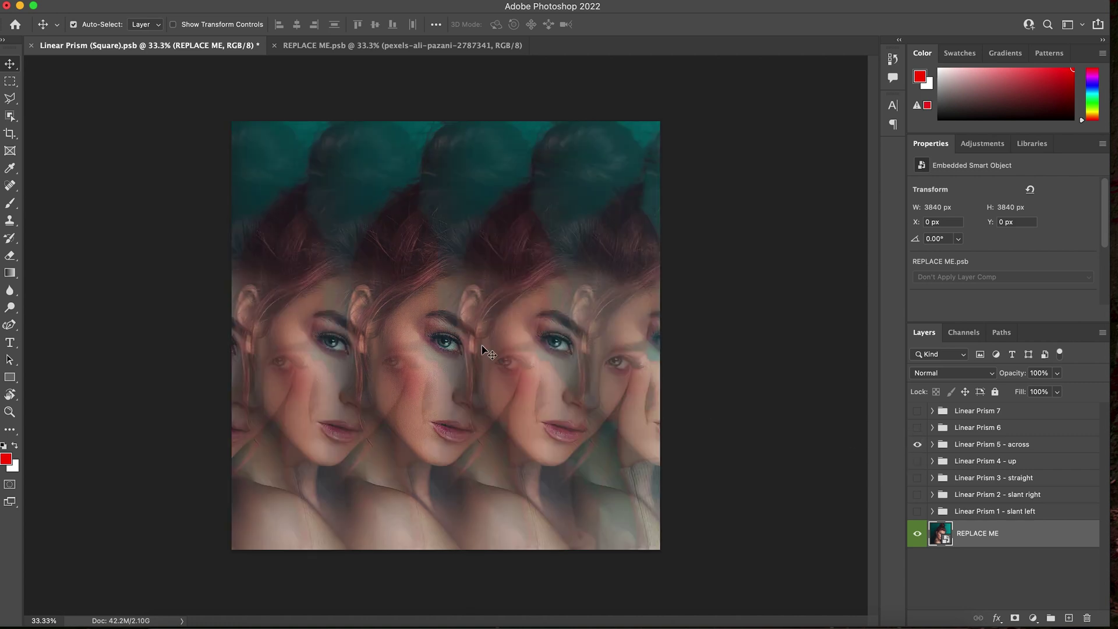
left_click(918, 445)
left_click(918, 428)
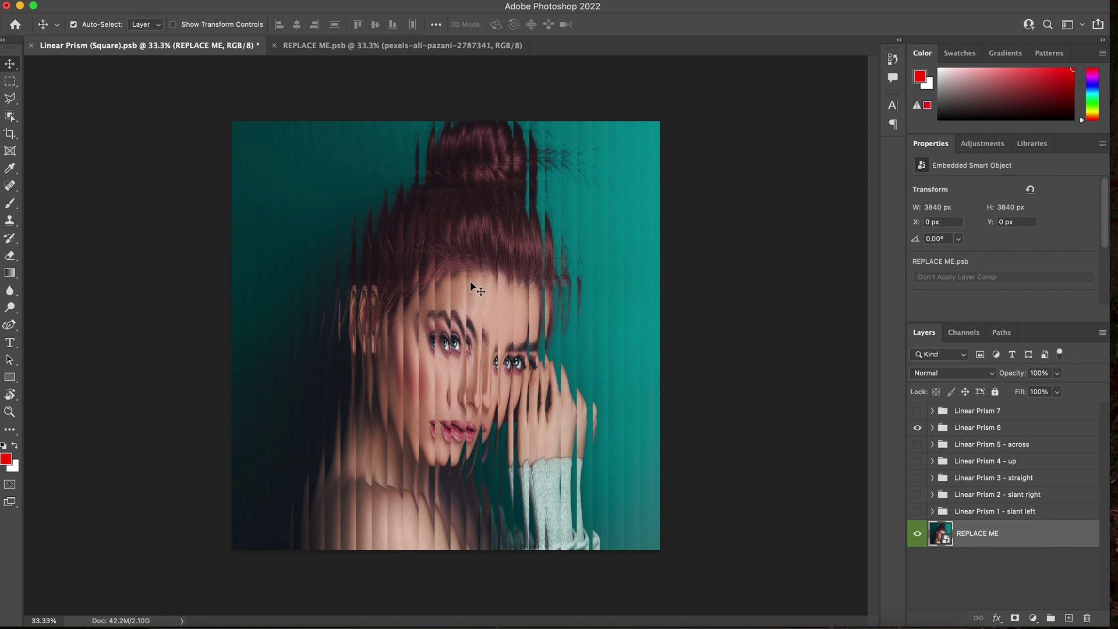
left_click(918, 429)
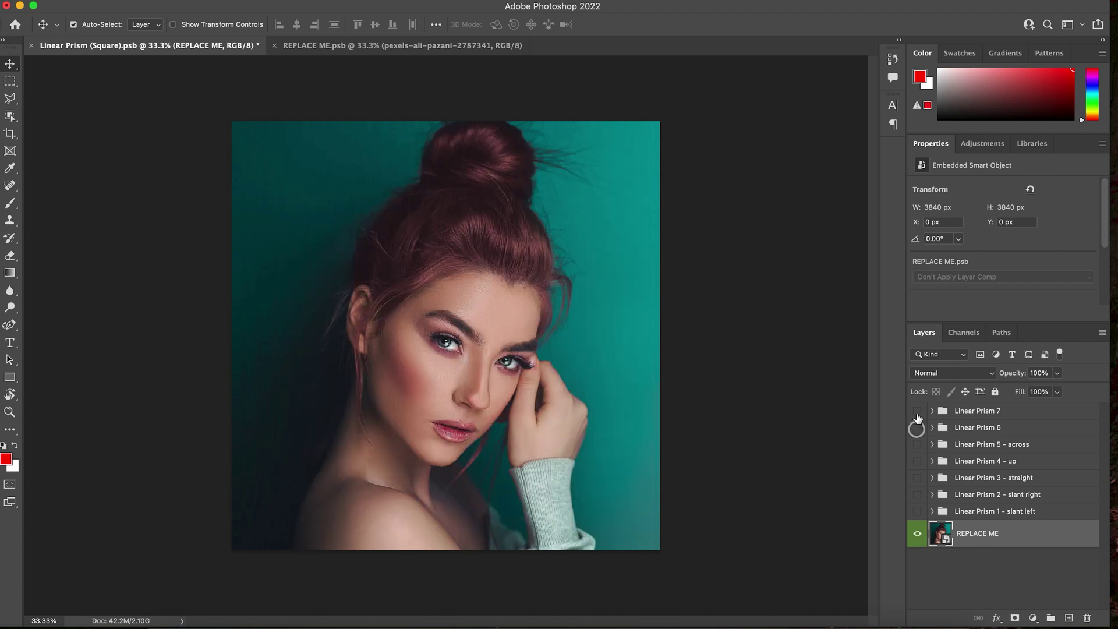
left_click(917, 411)
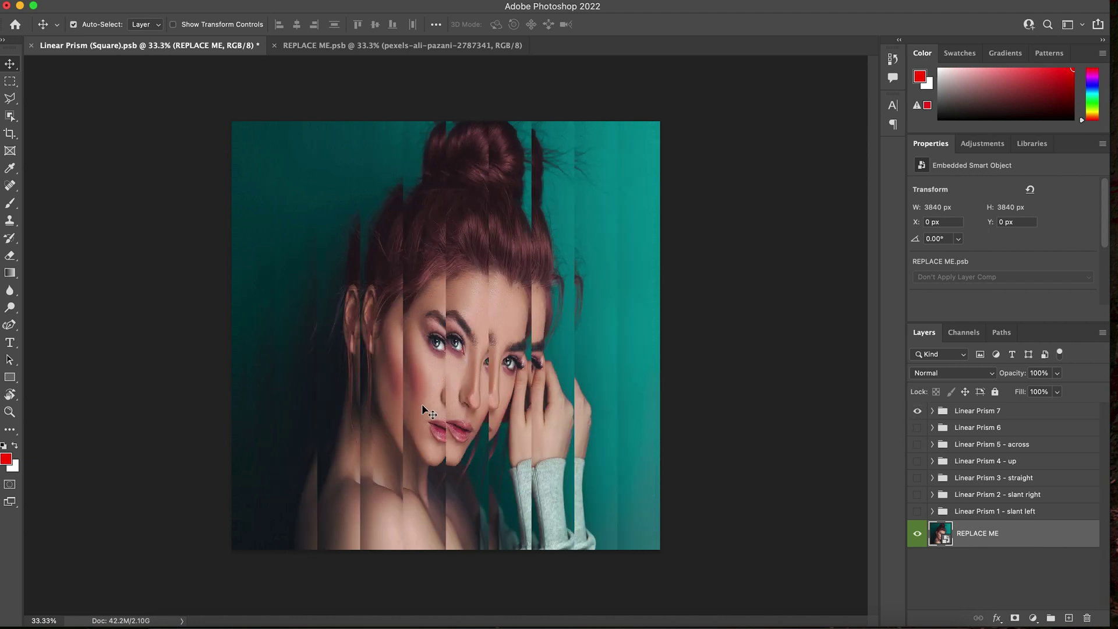
left_click(917, 411)
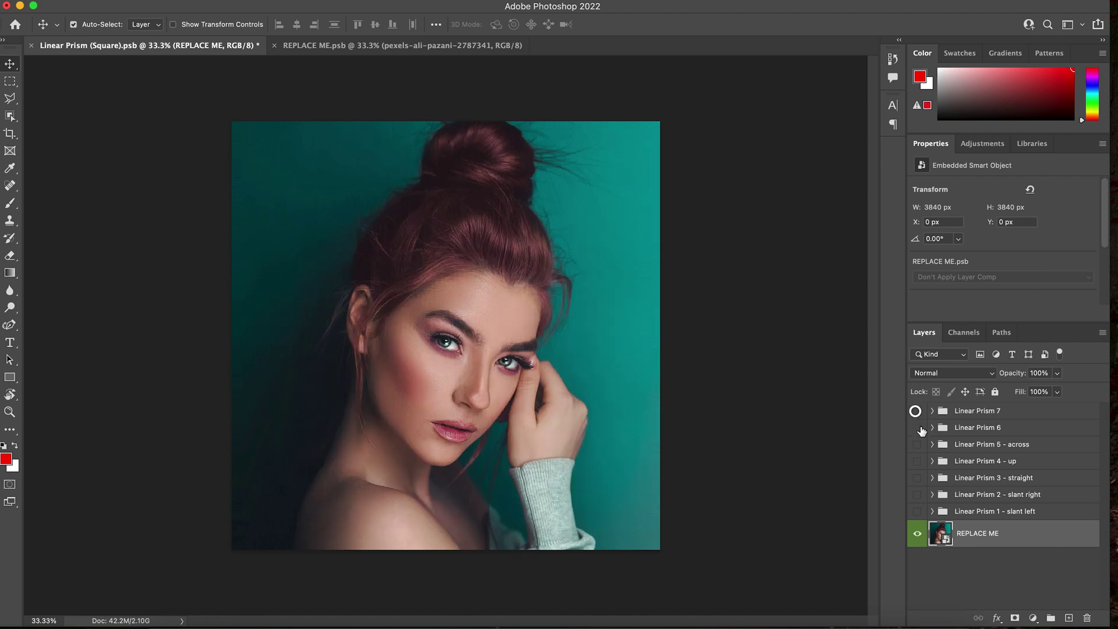
left_click(917, 427)
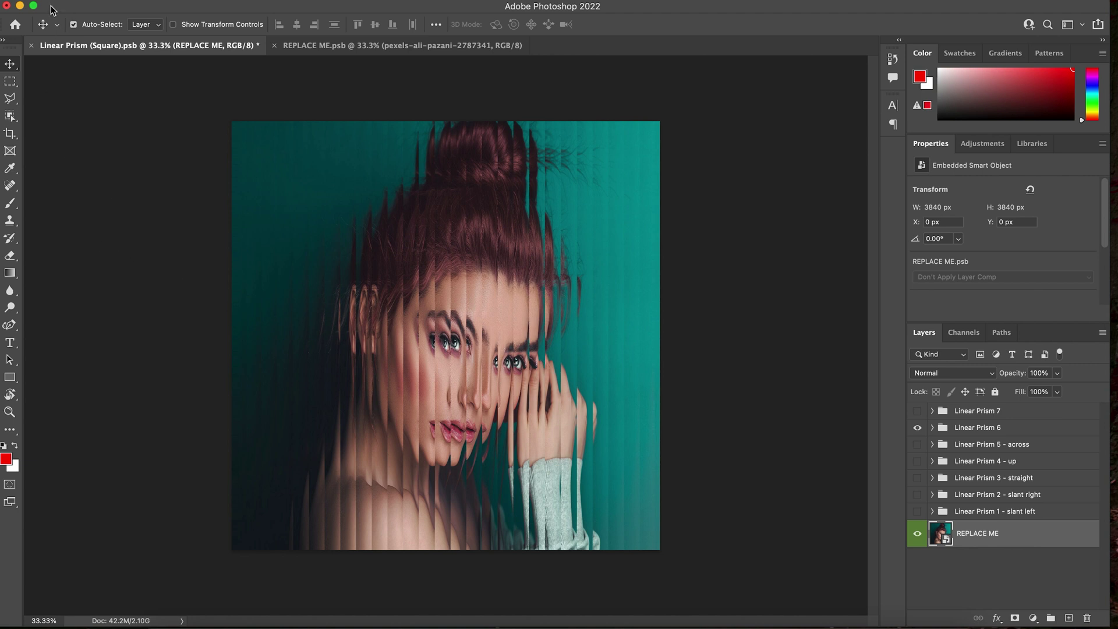
Step: Close the square template unsaved, open Split Prism (Vertical).psb, and edit its REPLACE ME contents
left_click(7, 6)
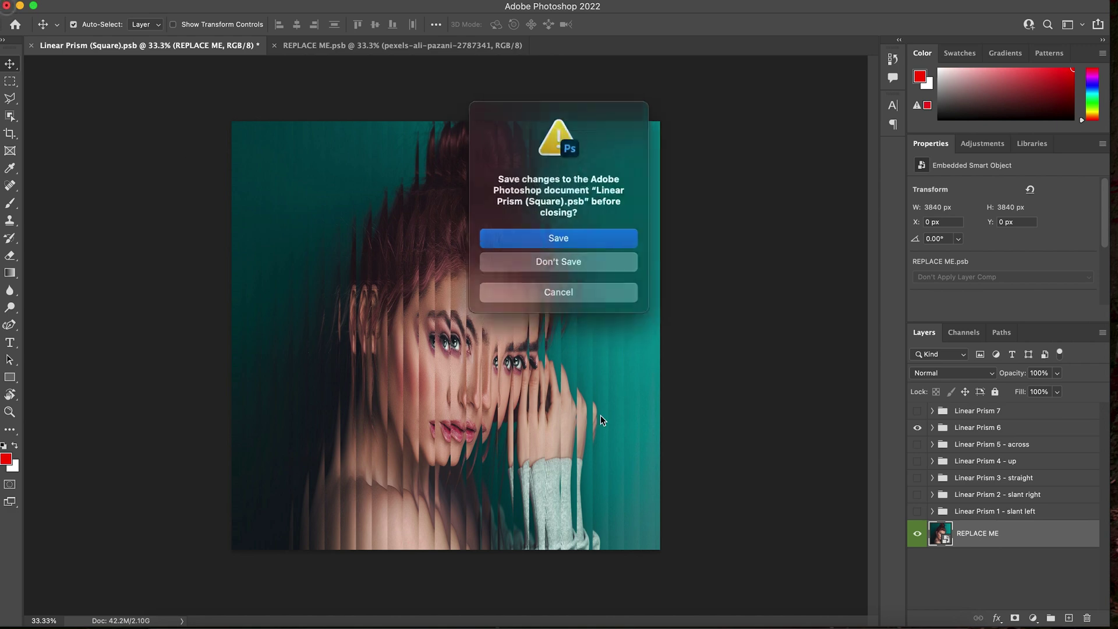
left_click(560, 259)
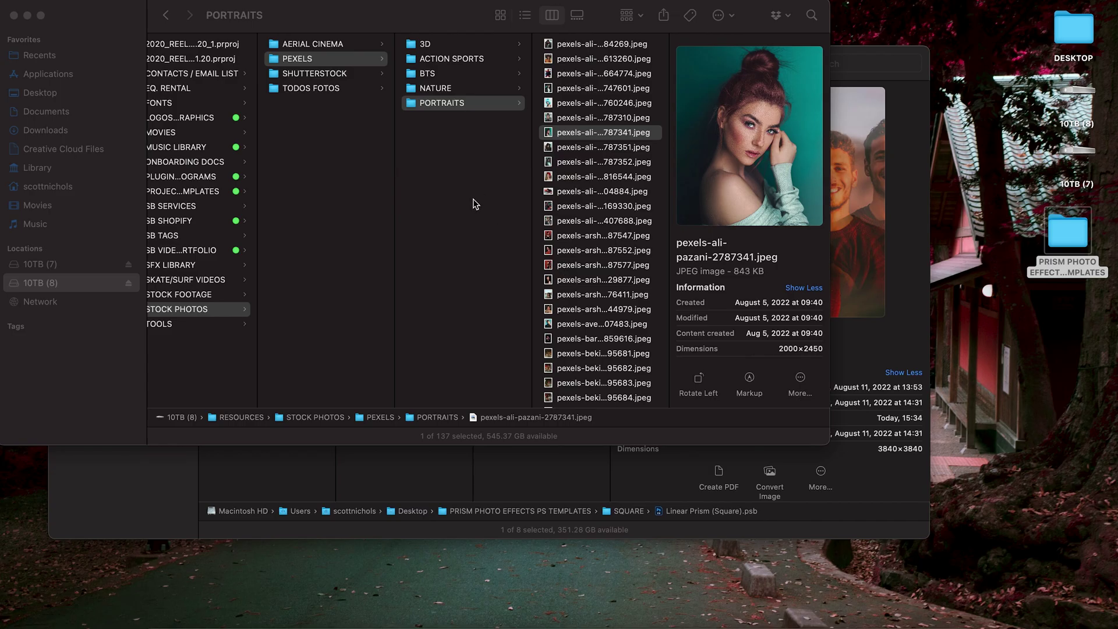
left_click(522, 473)
left_click(354, 123)
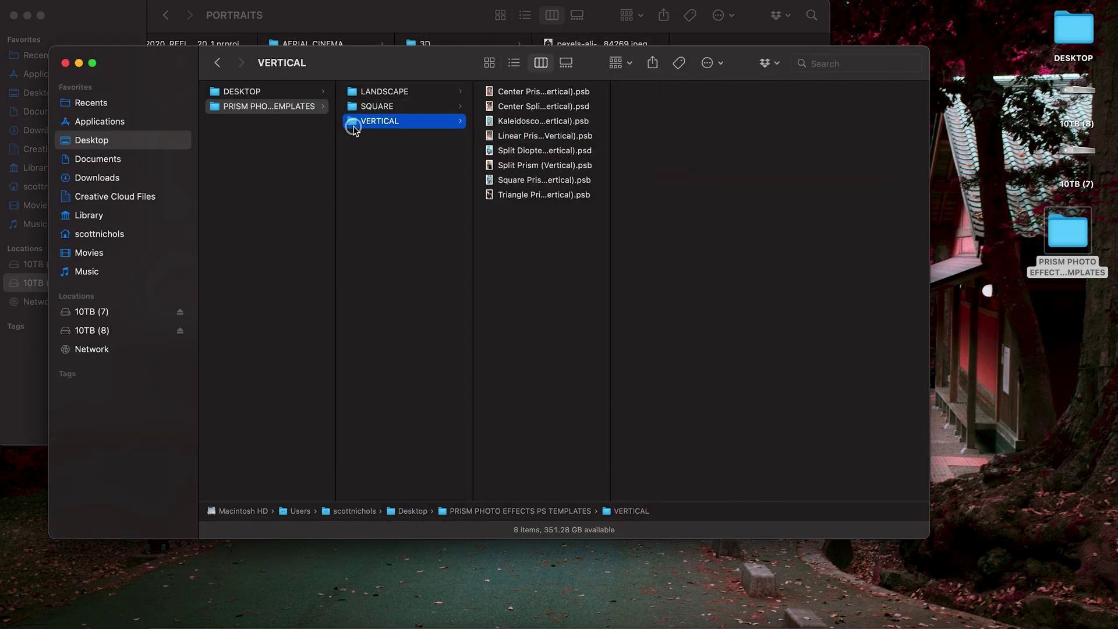
left_click(491, 167)
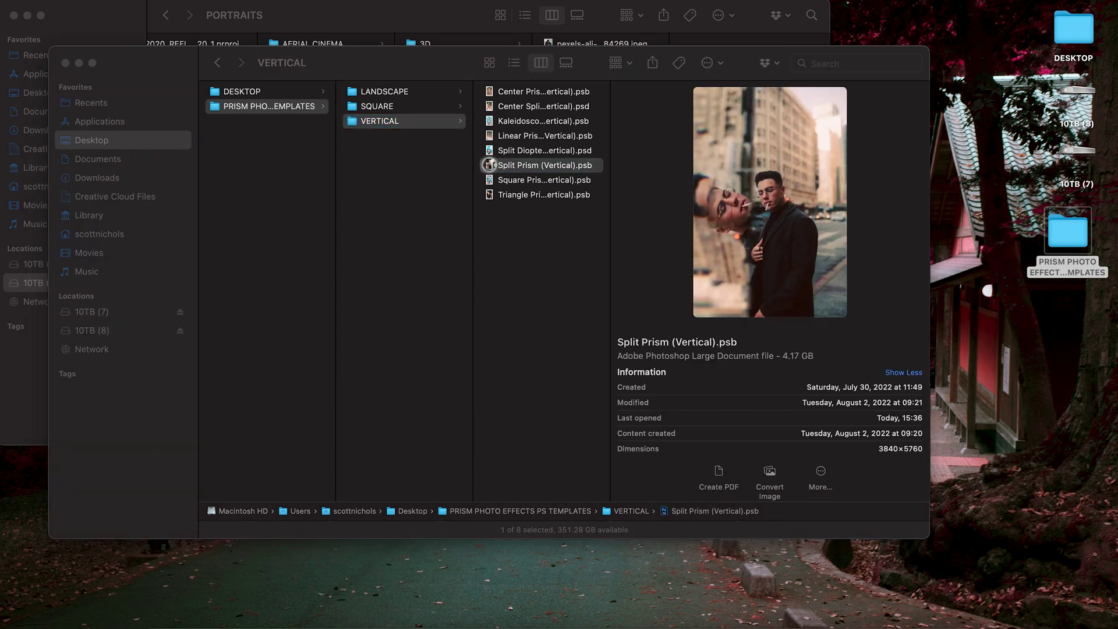
double_click(493, 165)
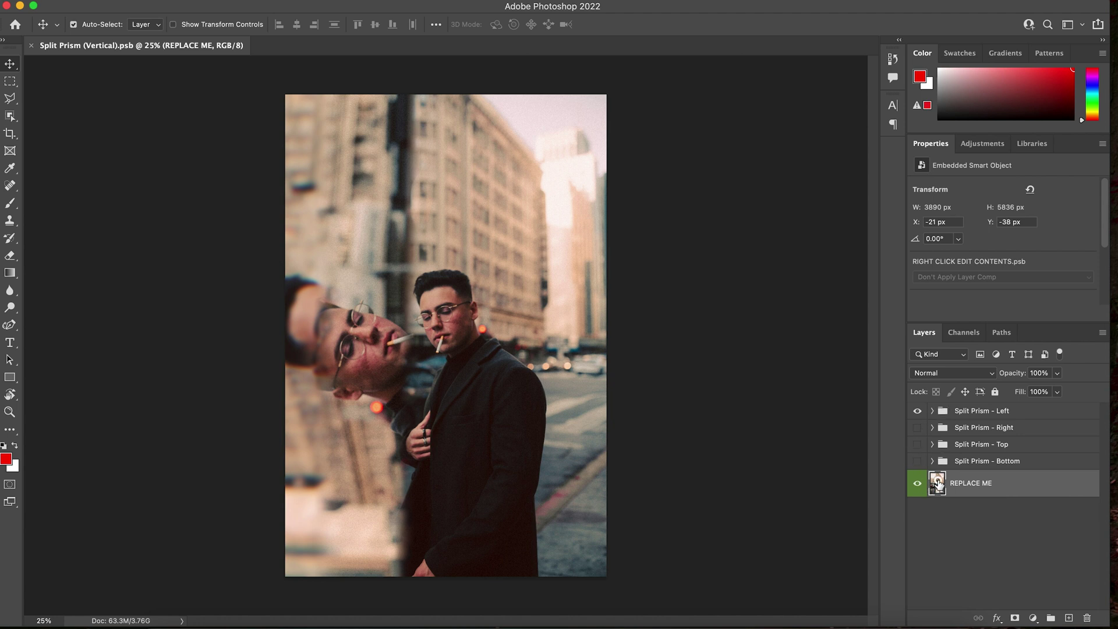
double_click(938, 484)
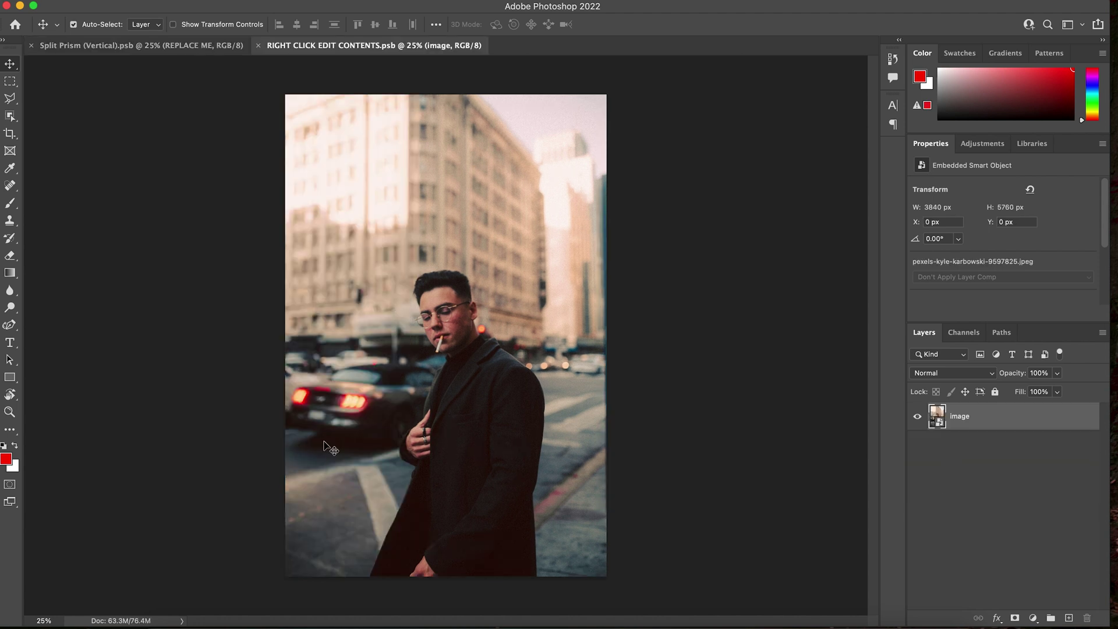
Step: Drag the glasses-wearing woman's portrait from the PORTRAITS folder onto the smart object canvas
key("super+Tab")
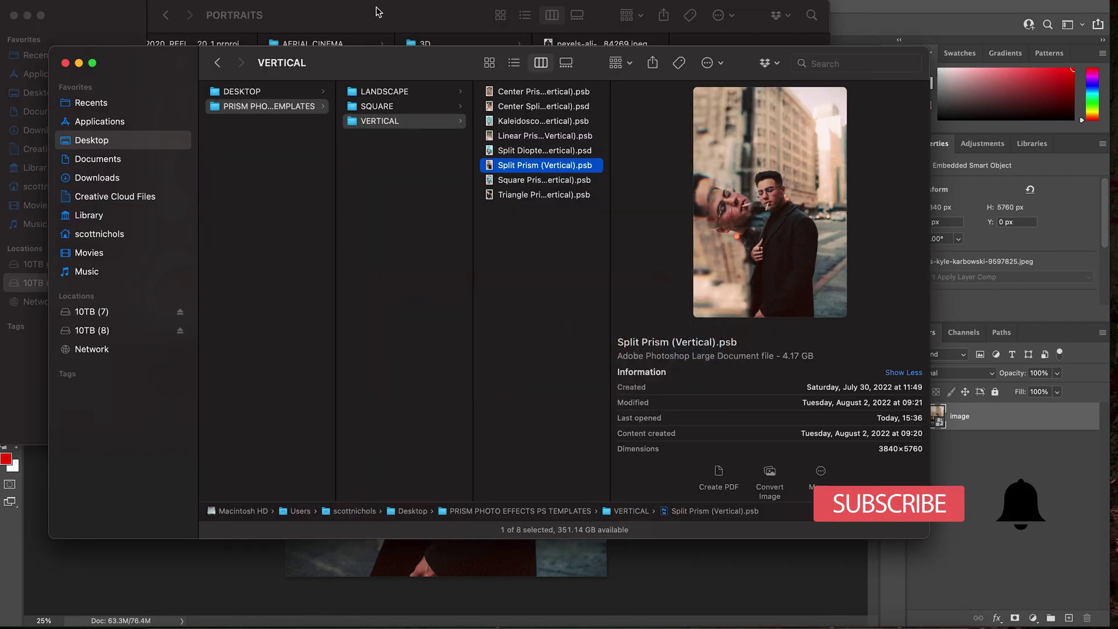
left_click(377, 12)
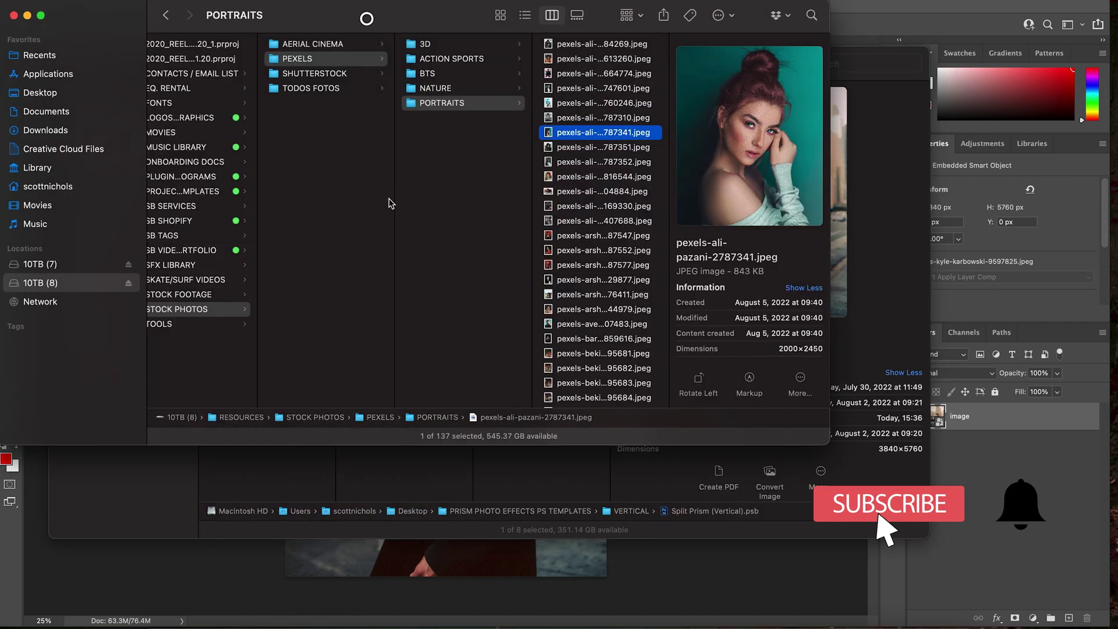
left_click_drag(552, 92, 472, 530)
key("super+Tab")
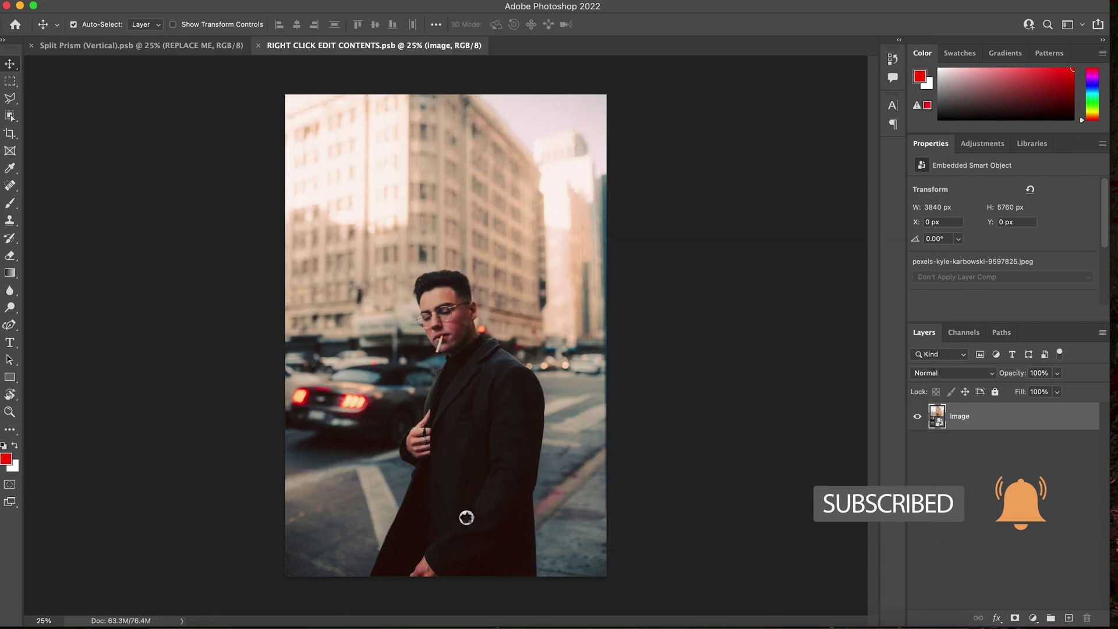
Step: Enlarge the portrait to cover the whole canvas, commit, and save the contents
left_click_drag(446, 134, 444, 88)
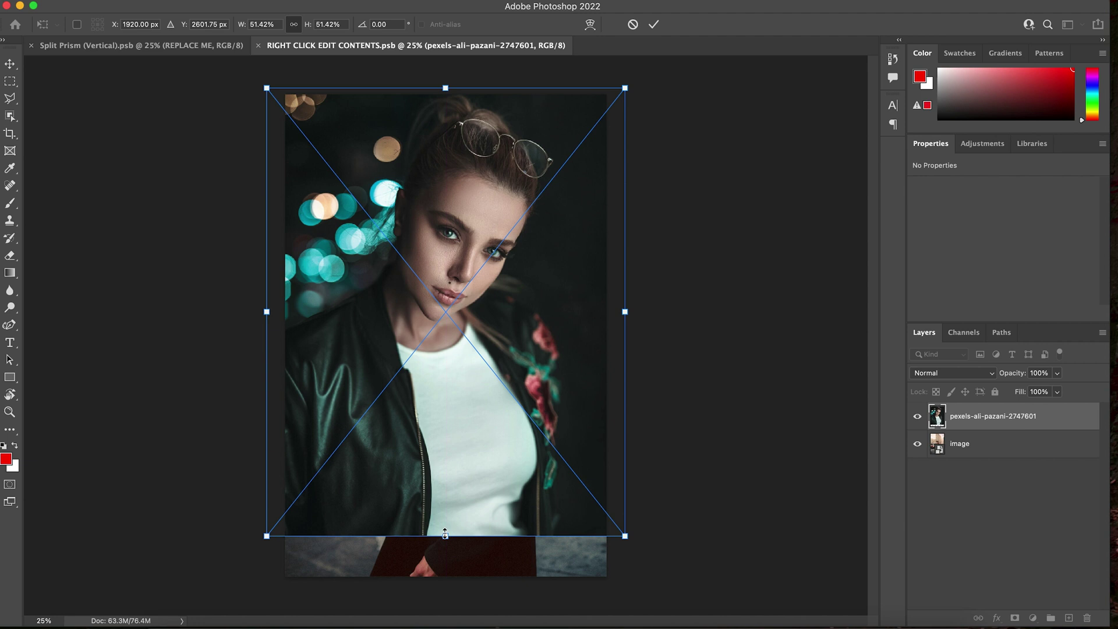
left_click_drag(445, 533, 440, 593)
key("super+minus")
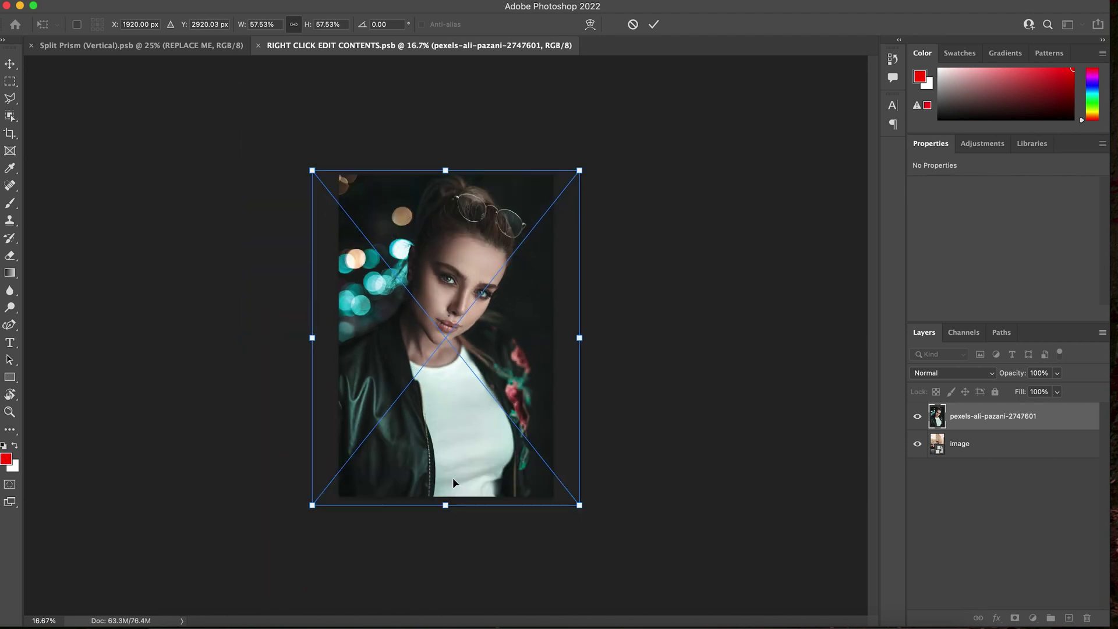
left_click_drag(447, 504, 444, 589)
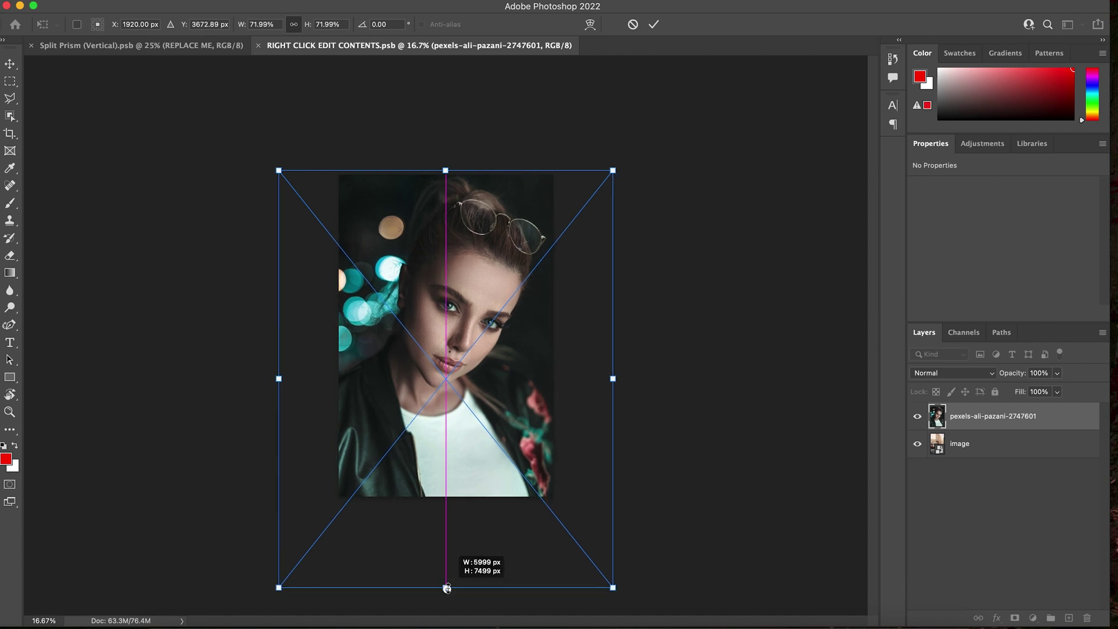
key("Return")
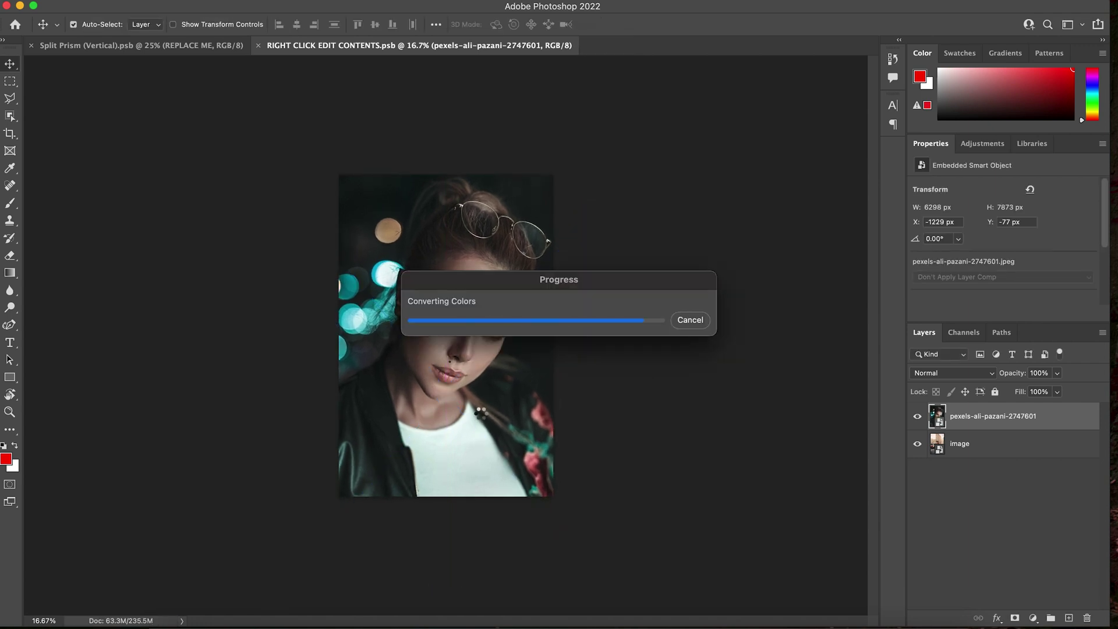
left_click(166, 43)
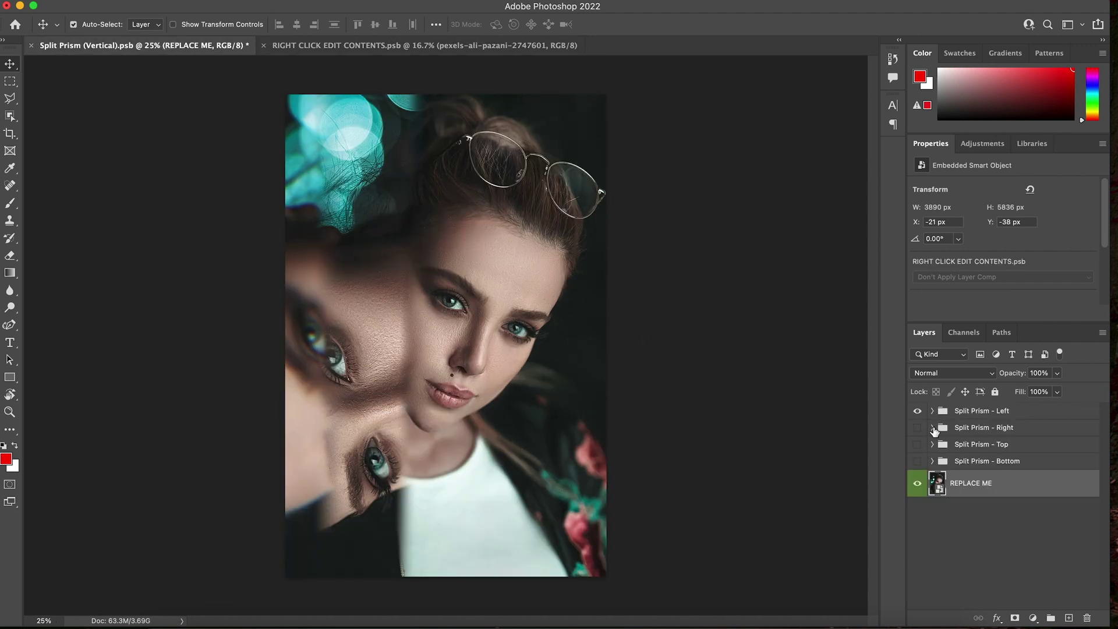
Step: Compare the Left, Right, Top and Bottom split prism variants on the new portrait
left_click(917, 411)
left_click(917, 429)
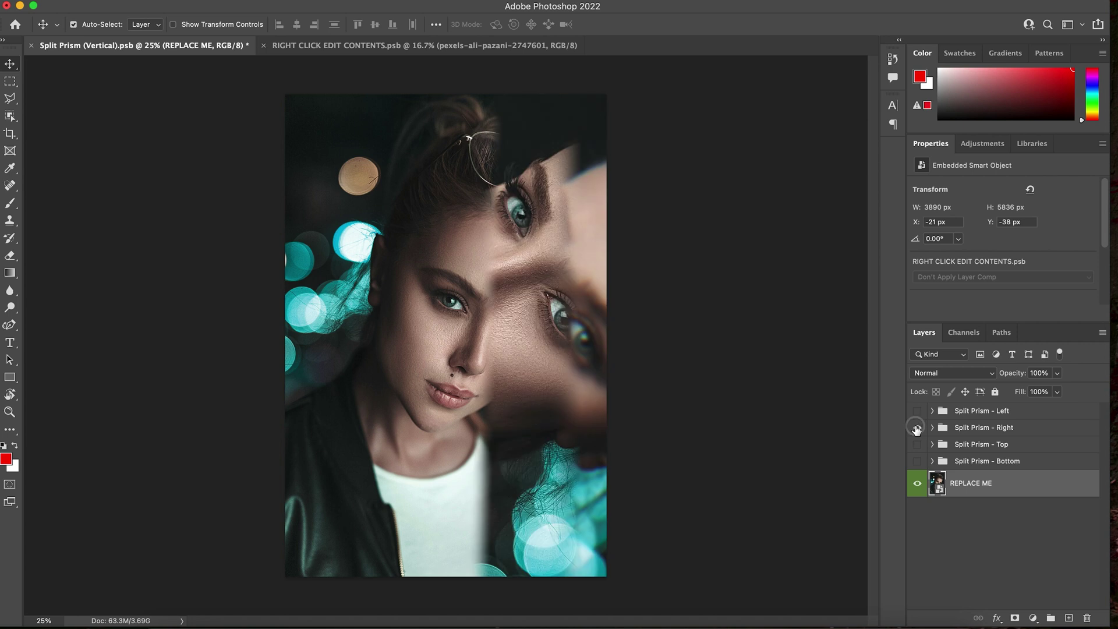
left_click(917, 429)
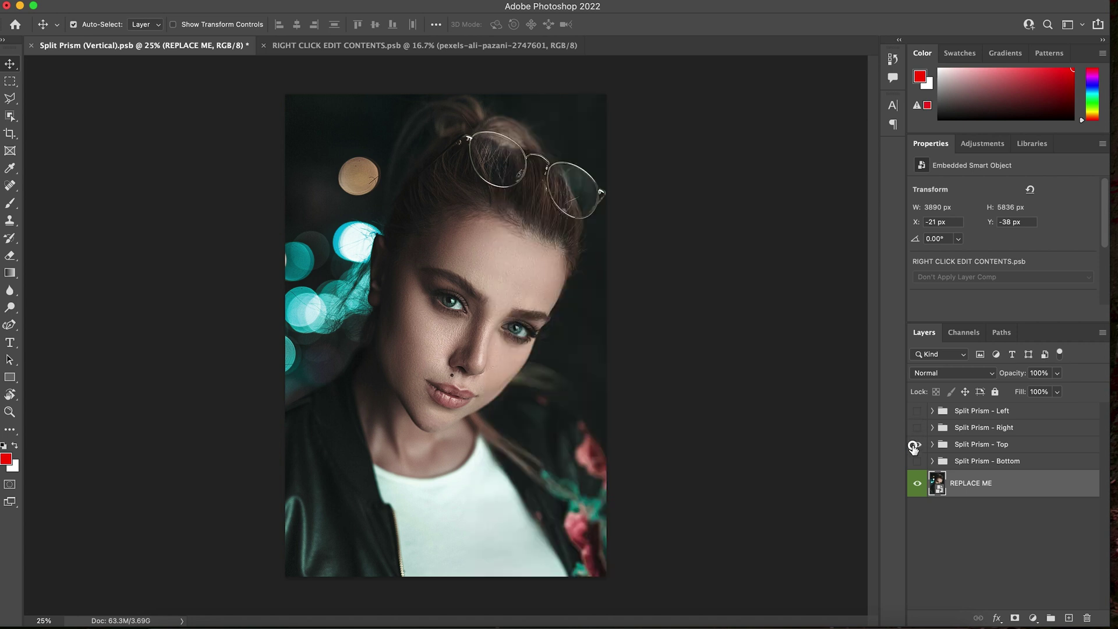
left_click(917, 445)
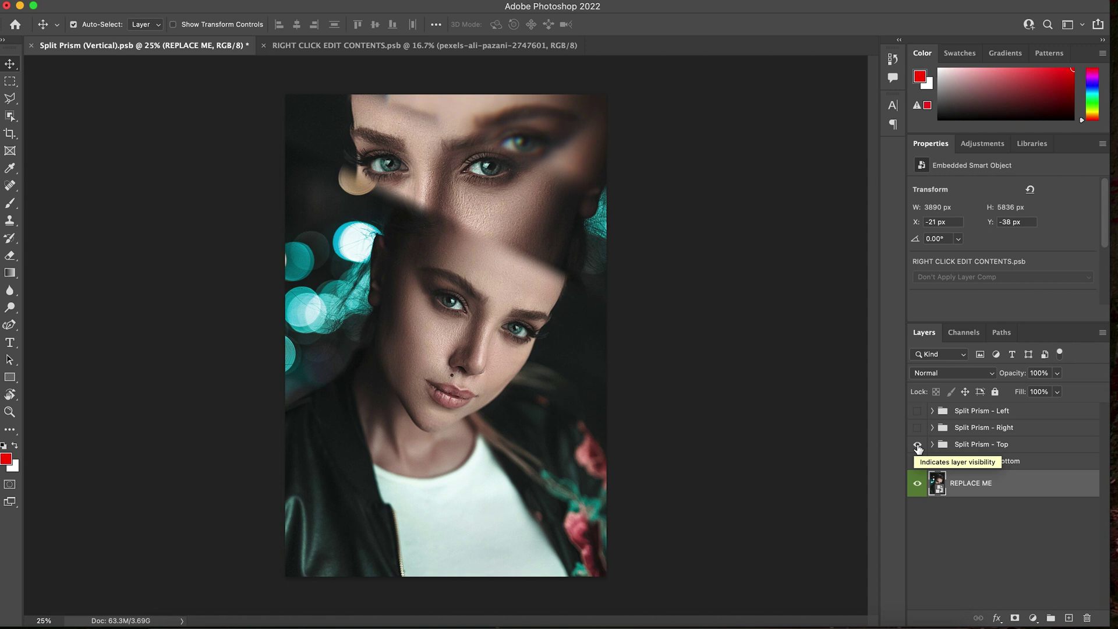
left_click(917, 445)
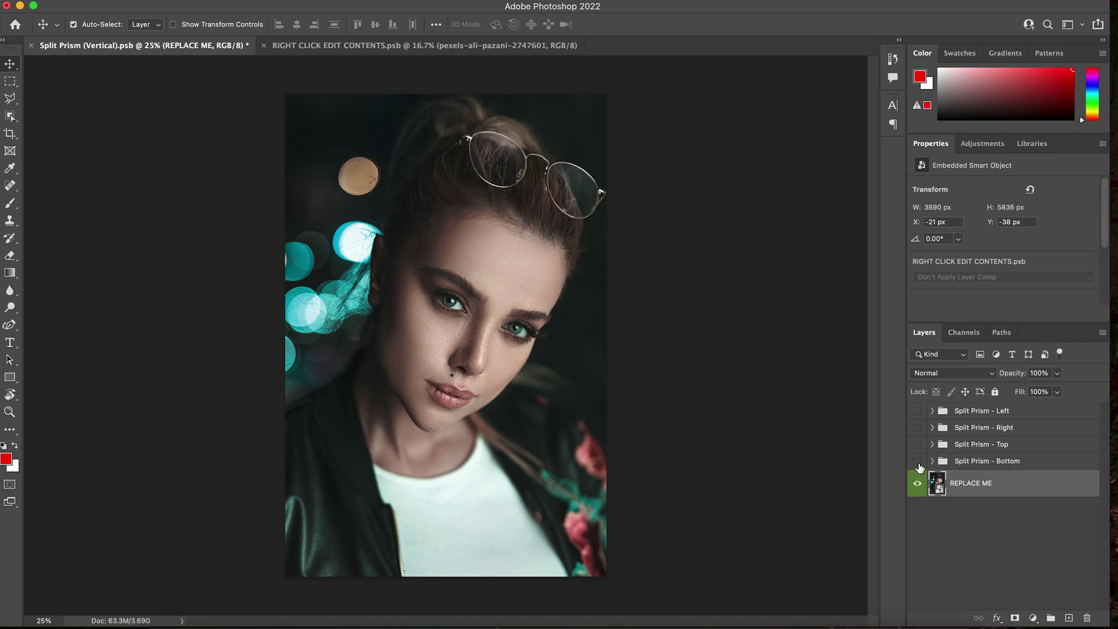
left_click(917, 461)
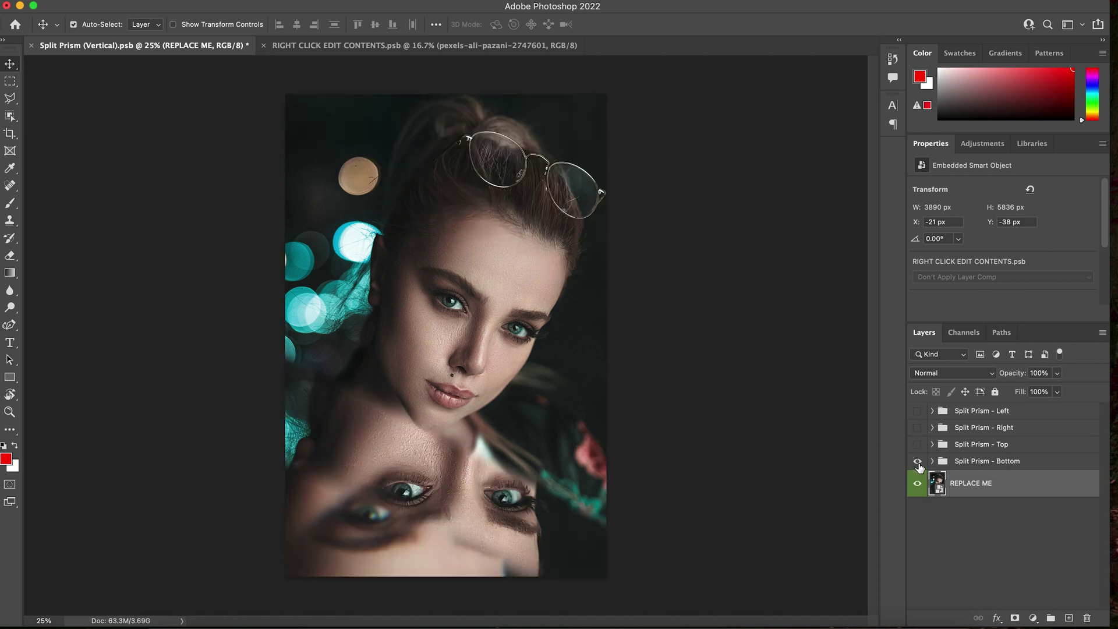
left_click(918, 462)
Step: Revisit Top and Right, leave Split Prism - Left visible, and expand its layers
left_click(917, 445)
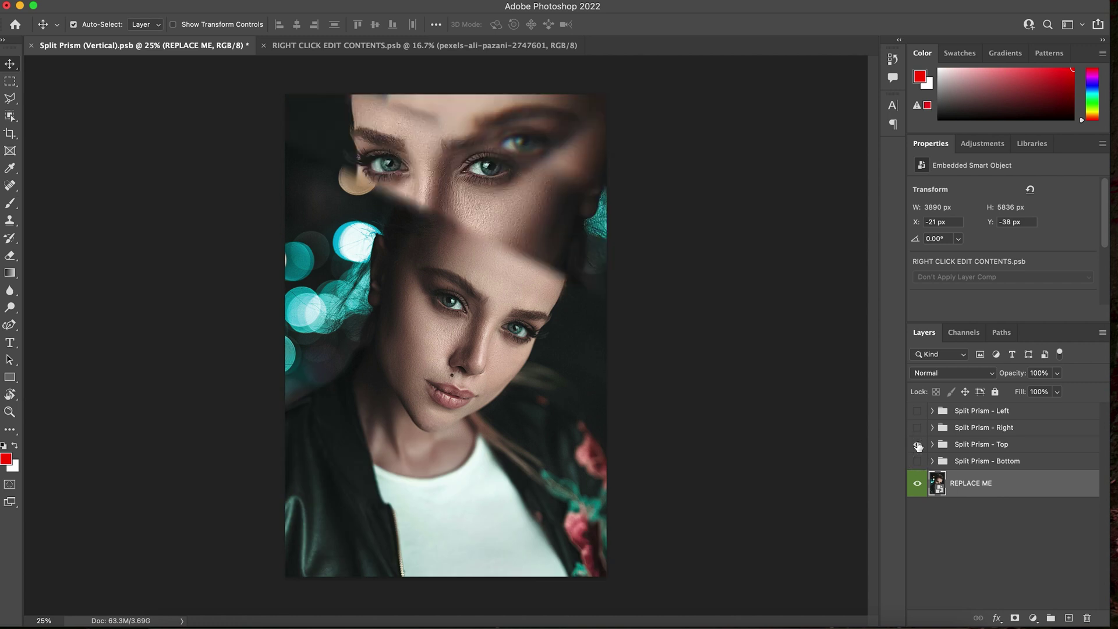
left_click(917, 445)
left_click(918, 428)
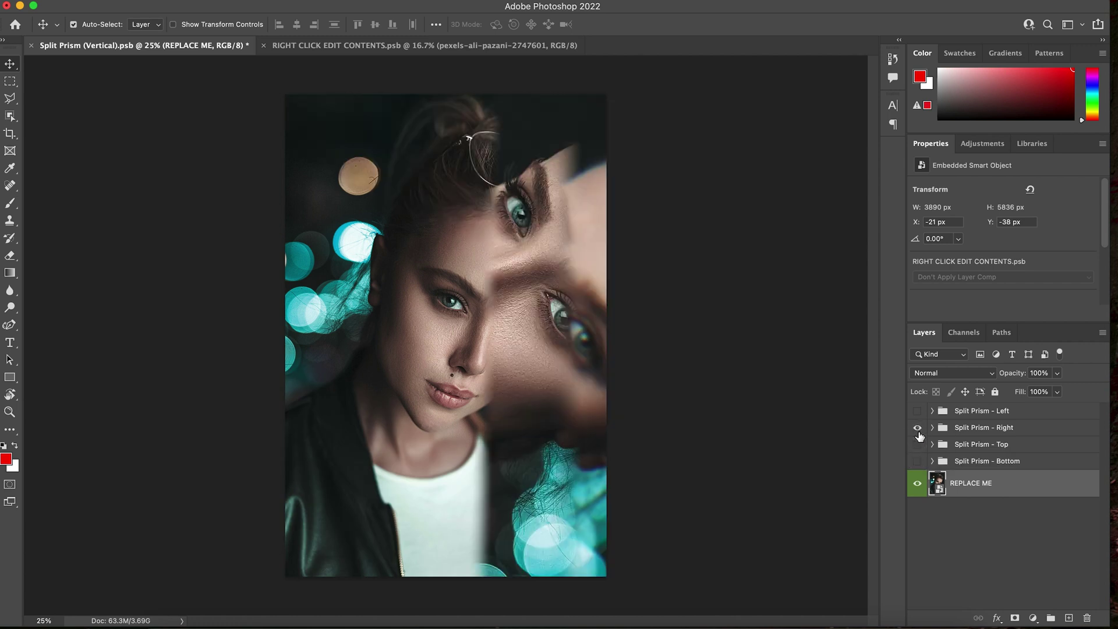
left_click(917, 428)
left_click(918, 412)
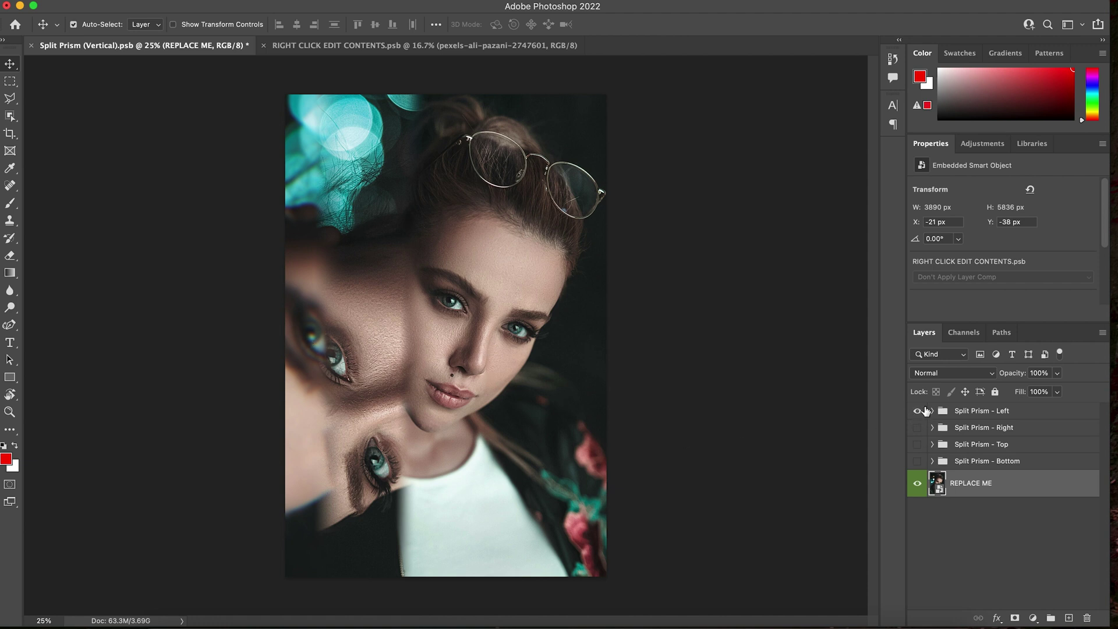
left_click(932, 411)
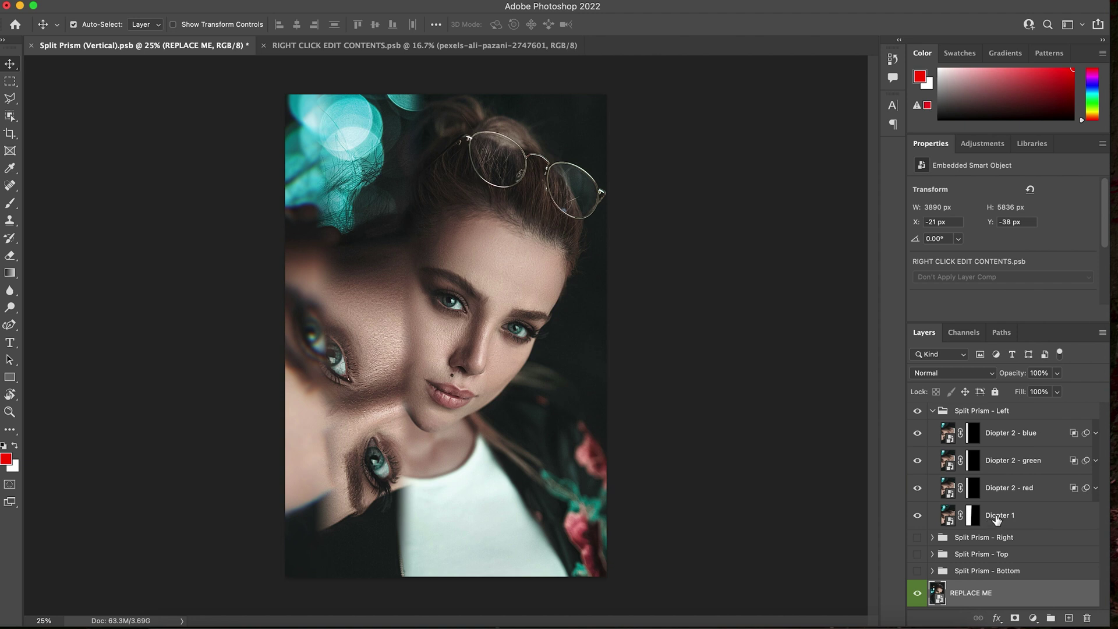
Step: Shift the Diopter 1 layer to the right with Free Transform
left_click(948, 516)
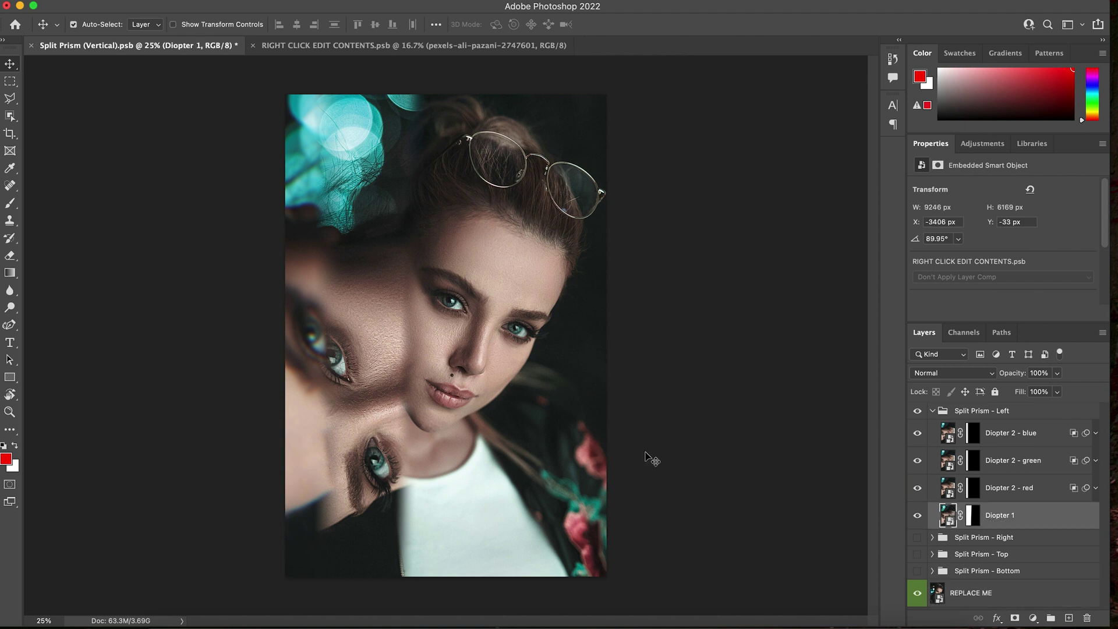
key("super+t")
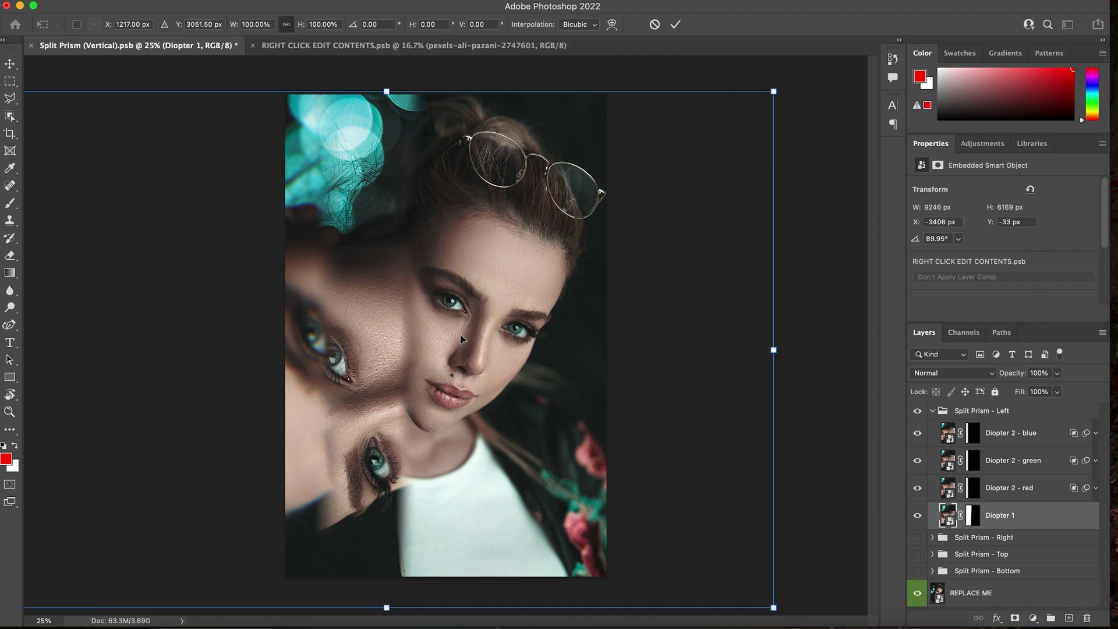
left_click_drag(457, 323, 487, 320)
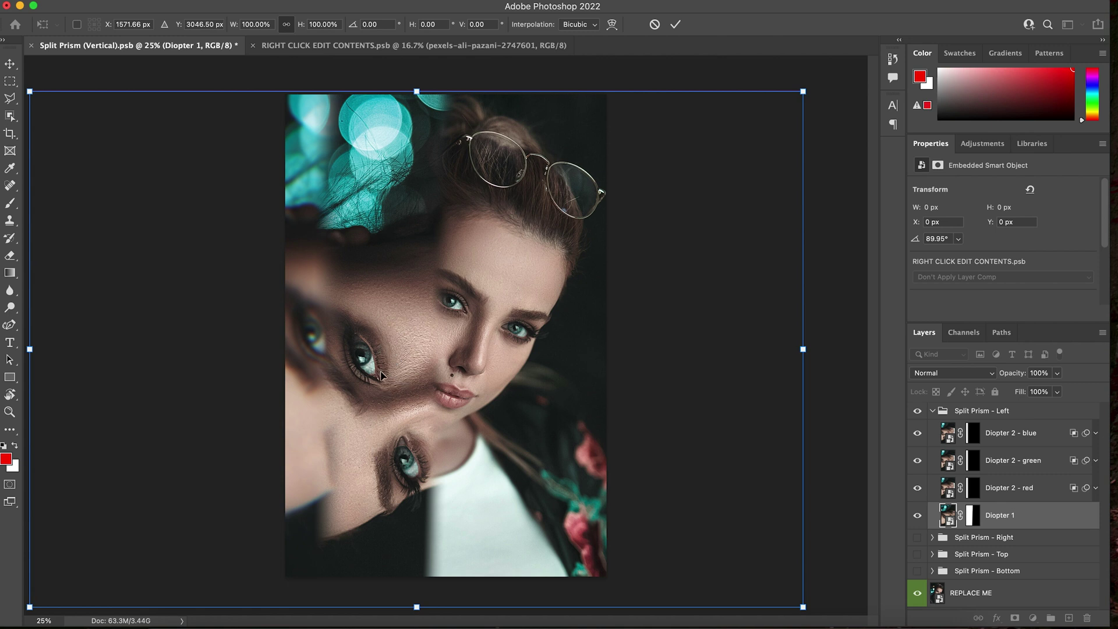
key("Return")
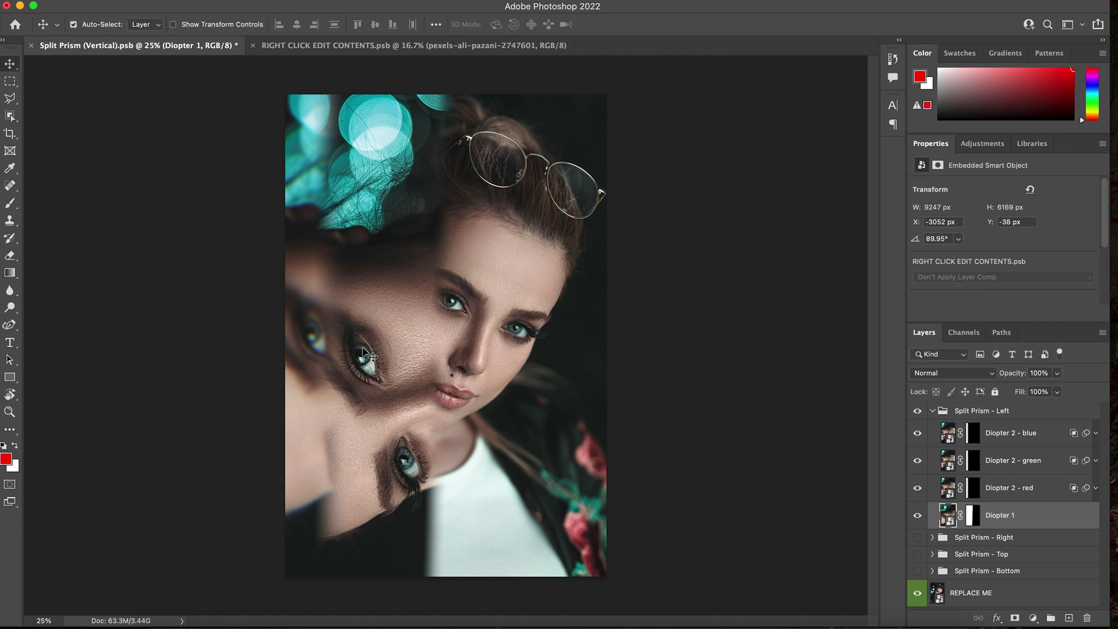
Step: Nudge the Diopter 2 red, green and blue layers left, then collapse Split Prism - Left
left_click(945, 489)
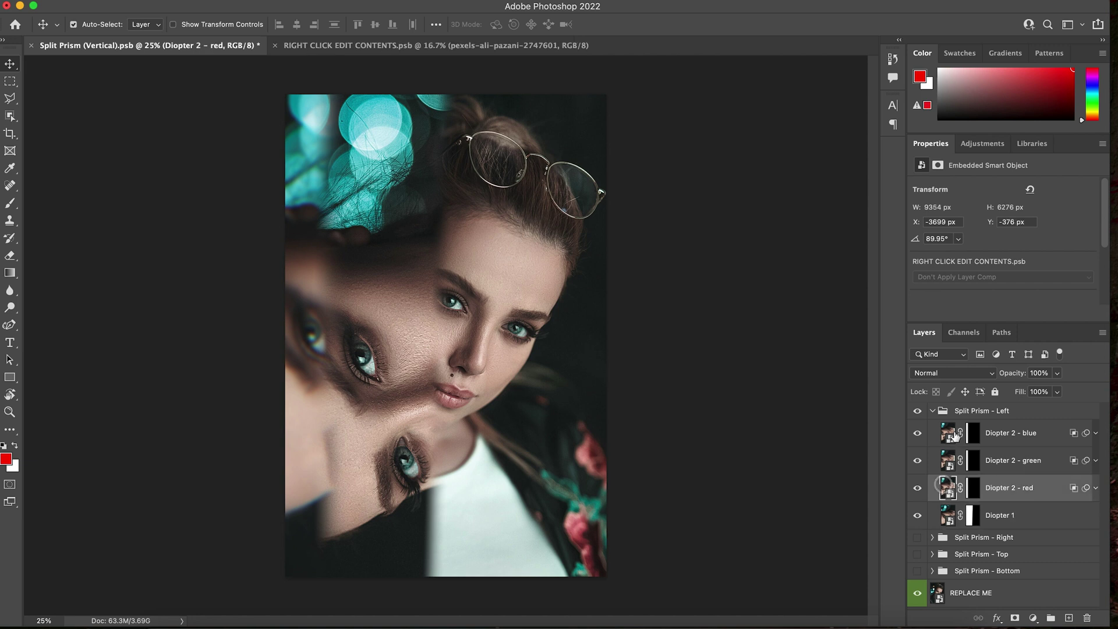
left_click(949, 431, "shift")
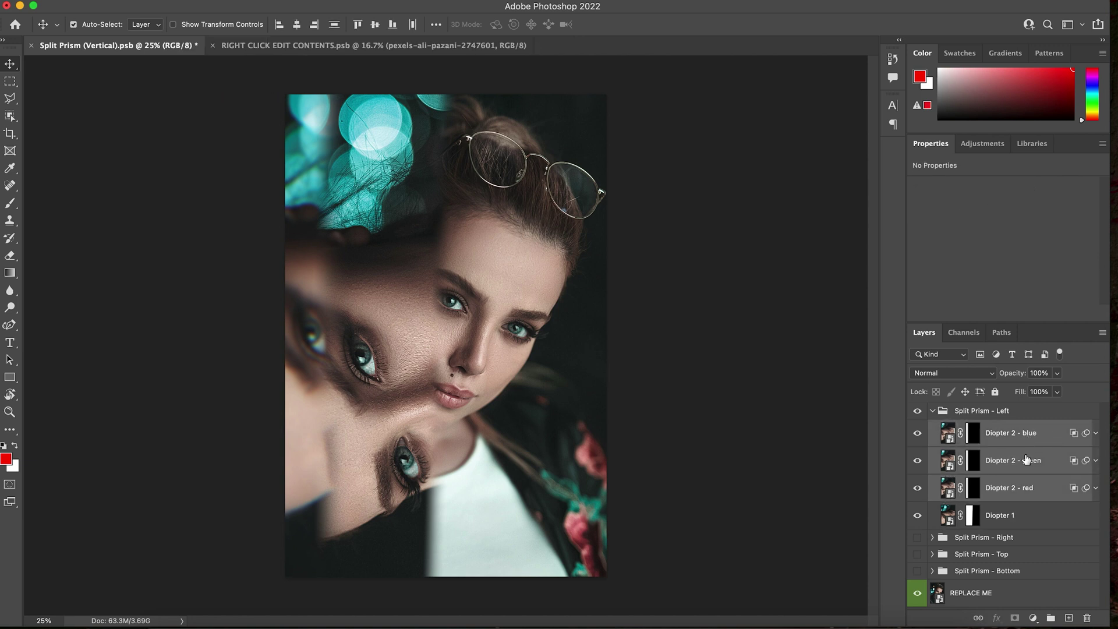
key("super+t")
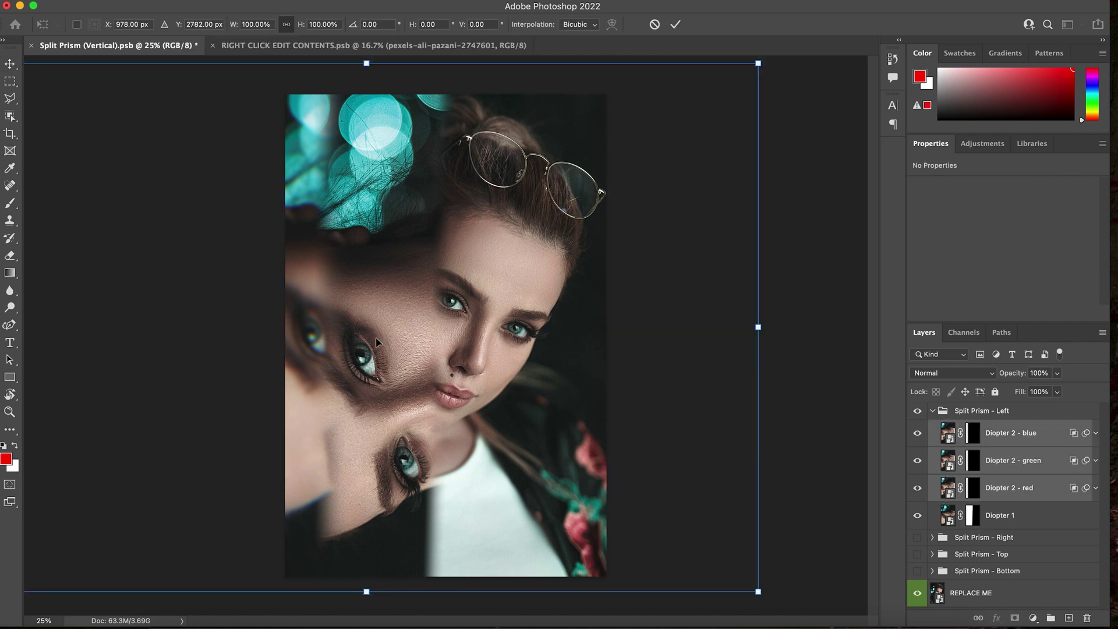
mouse_move(362, 333)
left_mouse_down()
mouse_move(348, 332)
mouse_move(372, 333)
left_mouse_up()
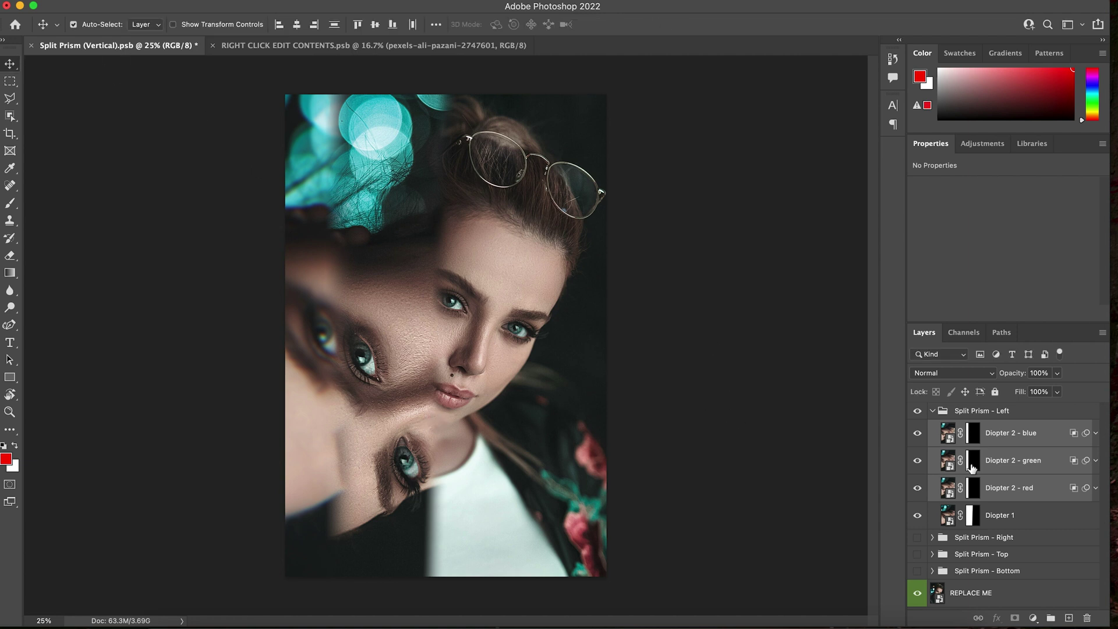
left_click(931, 410)
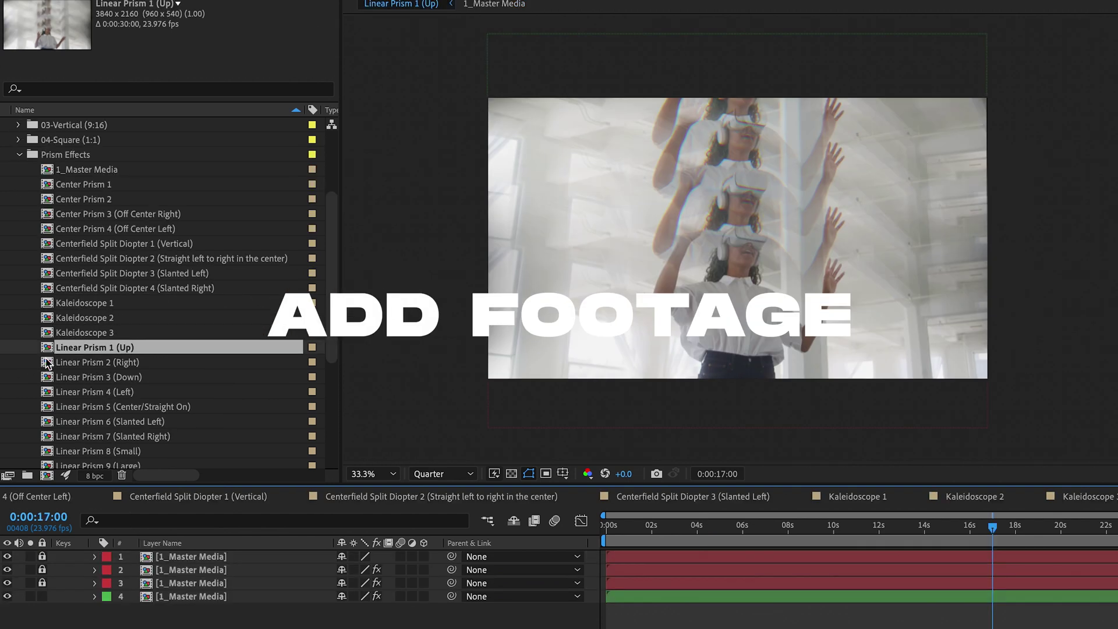
Step: Open the Linear Prism 2 (Right) through Linear Prism 8 (Small) compositions one after another
double_click(52, 303)
double_click(49, 318)
double_click(50, 333)
double_click(48, 349)
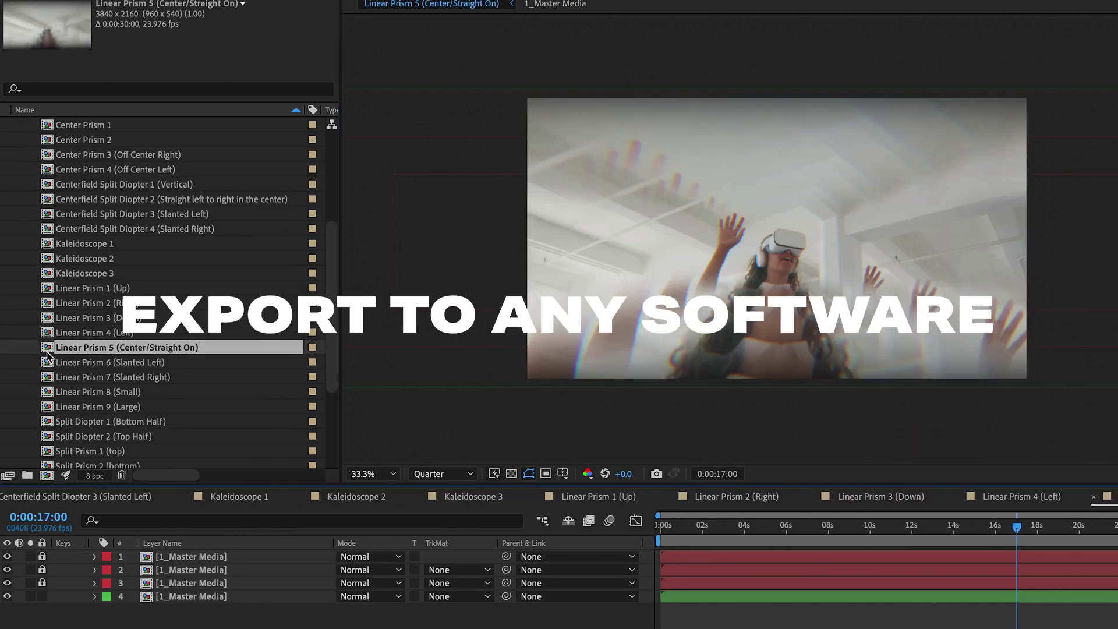
double_click(49, 362)
double_click(49, 377)
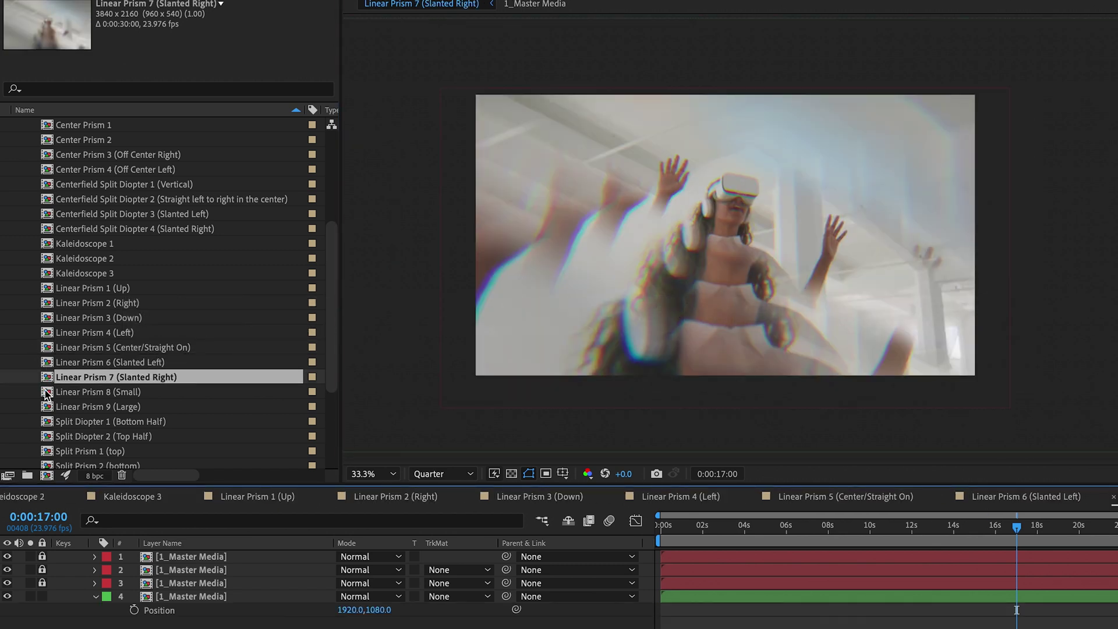
double_click(50, 392)
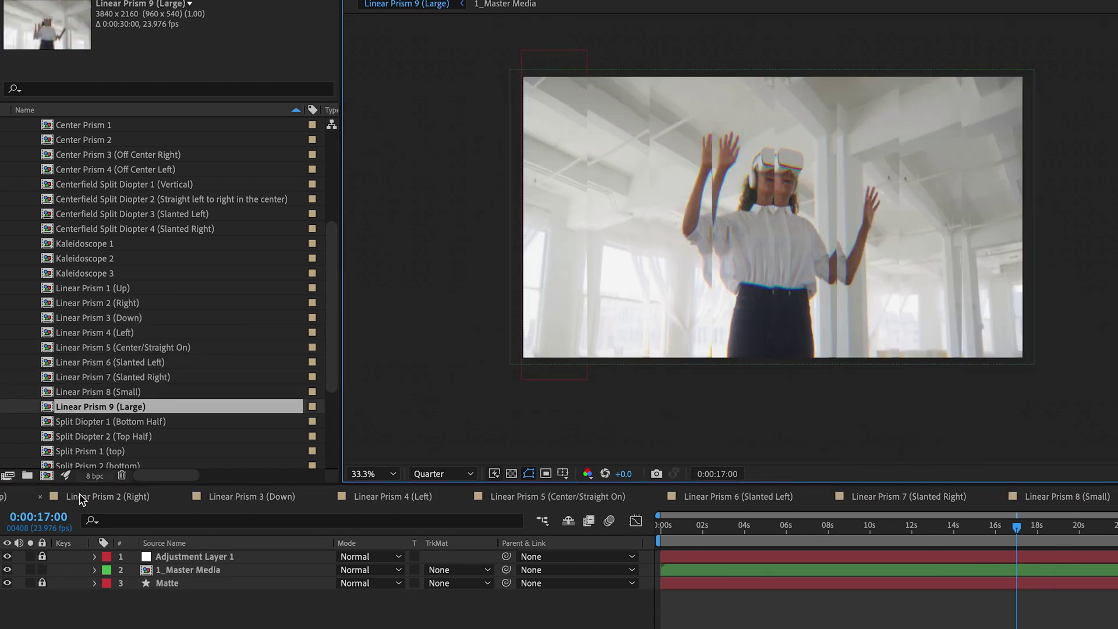